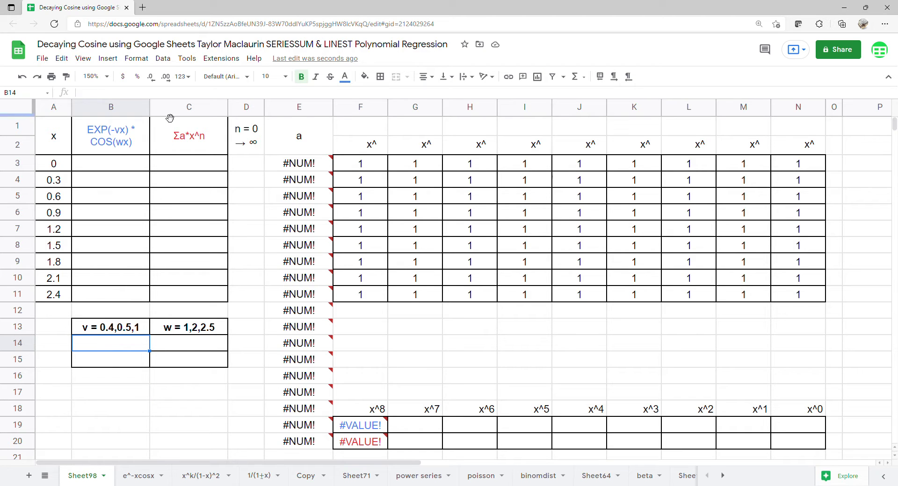
- Add a dropdown to cell B14 with the list of items 0.4,0.5,1 and select 1 as the v value
click(162, 59)
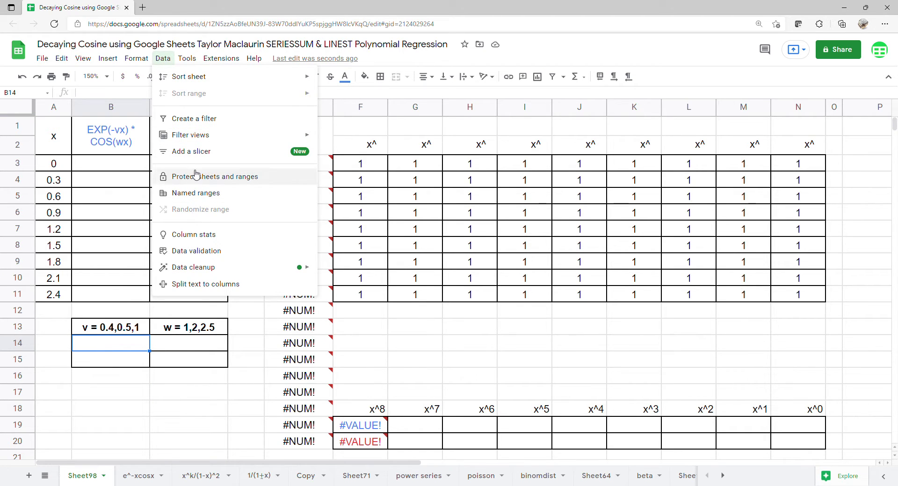
click(192, 249)
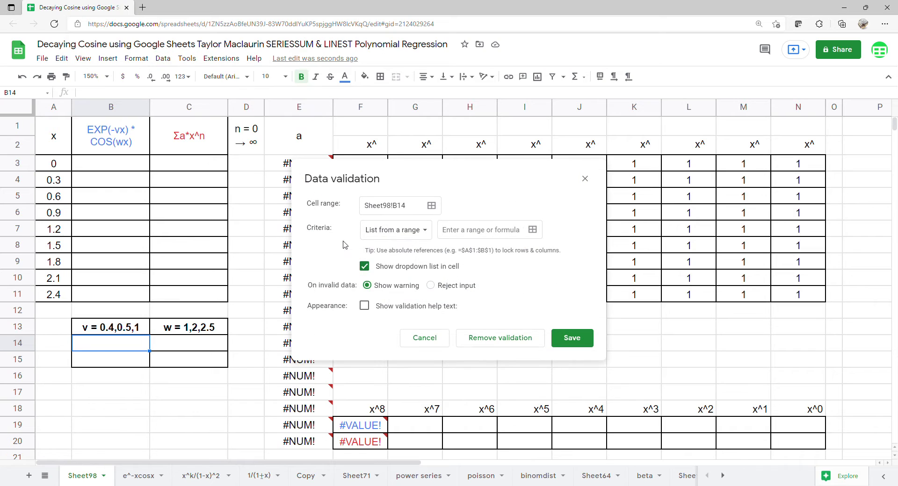
click(397, 231)
click(402, 247)
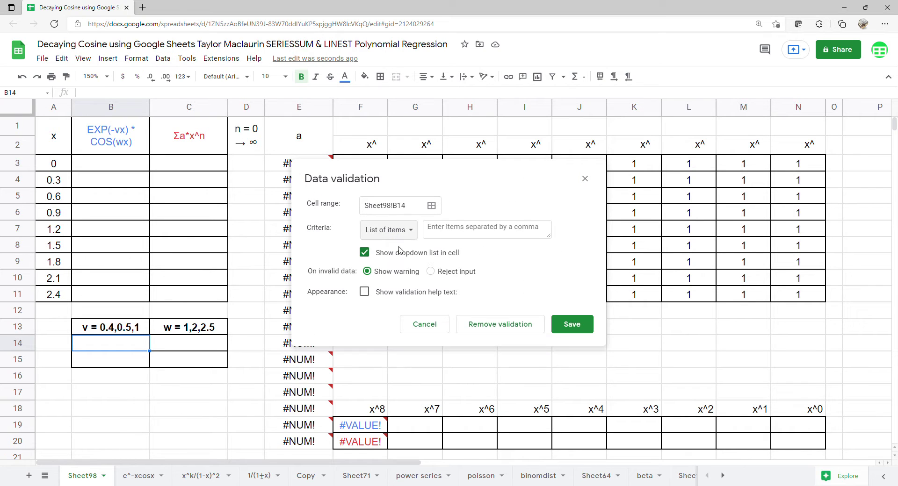
click(103, 330)
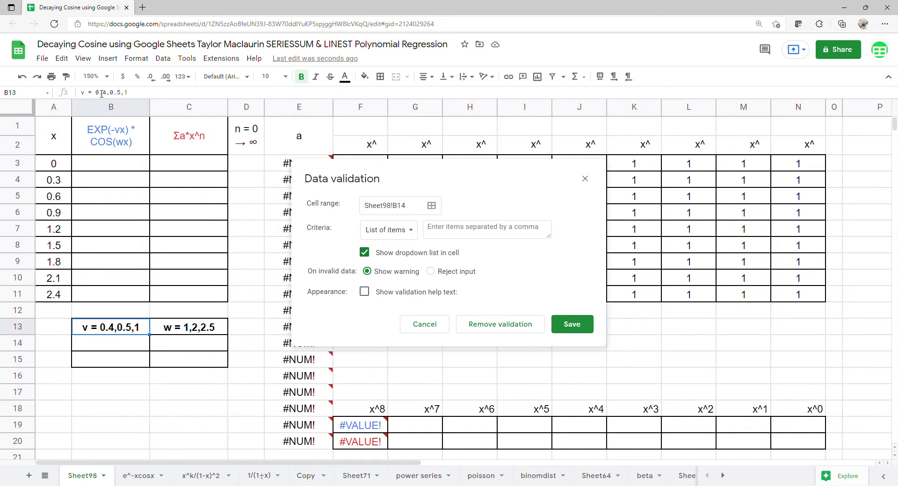
drag(98, 95, 158, 96)
key(ctrl+c)
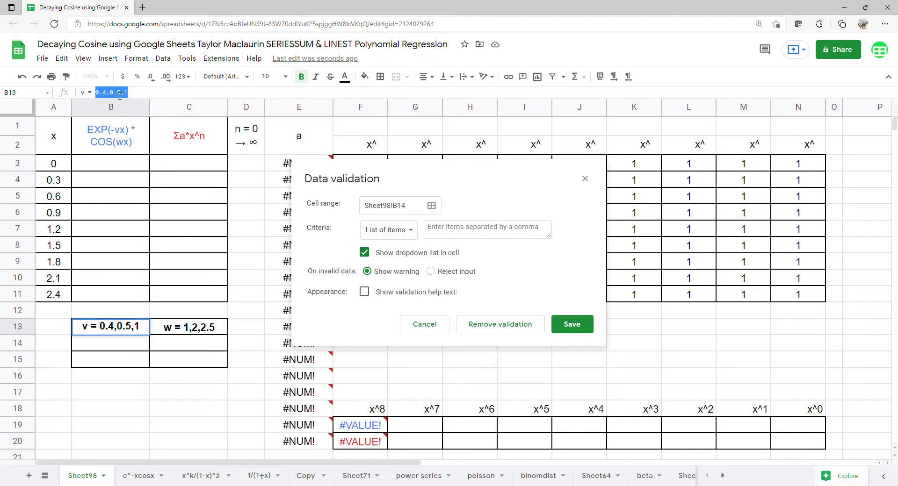
click(443, 236)
key(ctrl+v)
click(562, 332)
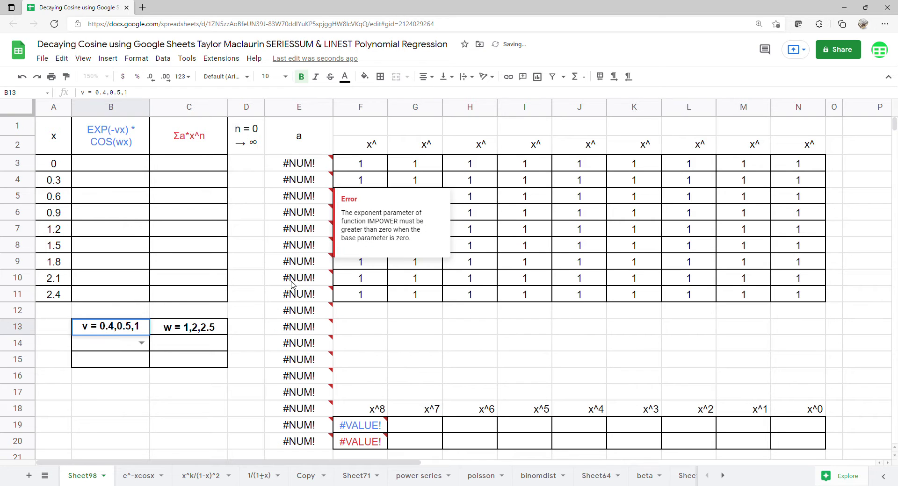
click(141, 344)
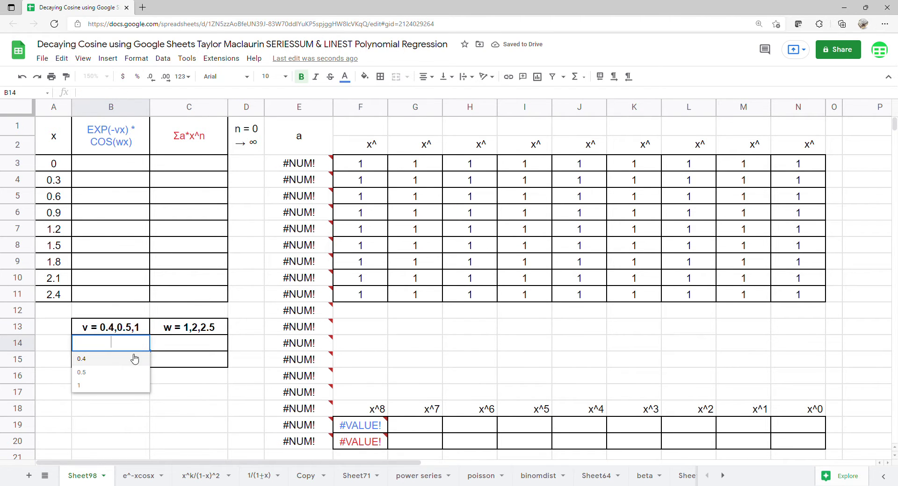
click(119, 386)
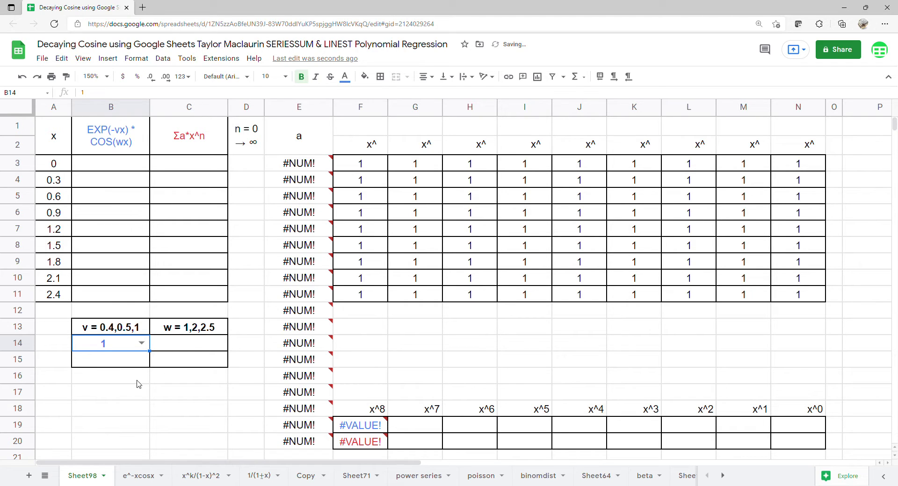
- Add a dropdown to cell C14 with the list of items 1,2,2.5 and select 1 as the w value
click(195, 350)
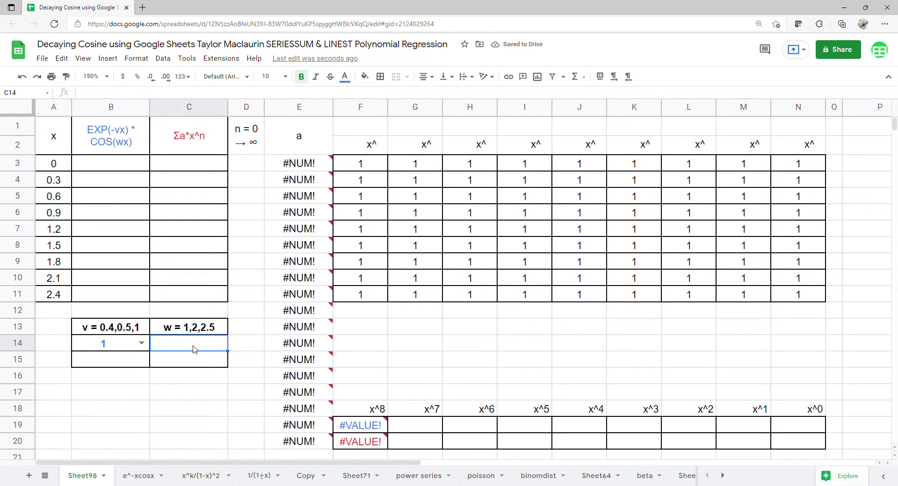
click(163, 58)
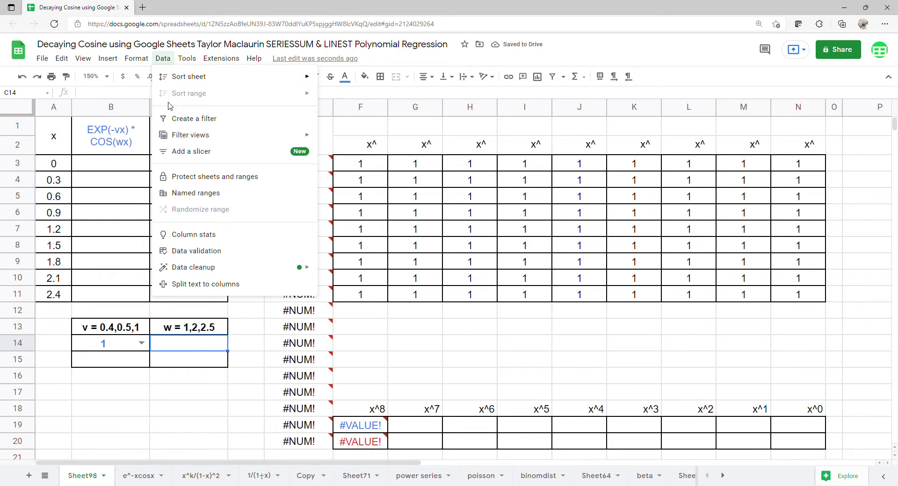
click(189, 252)
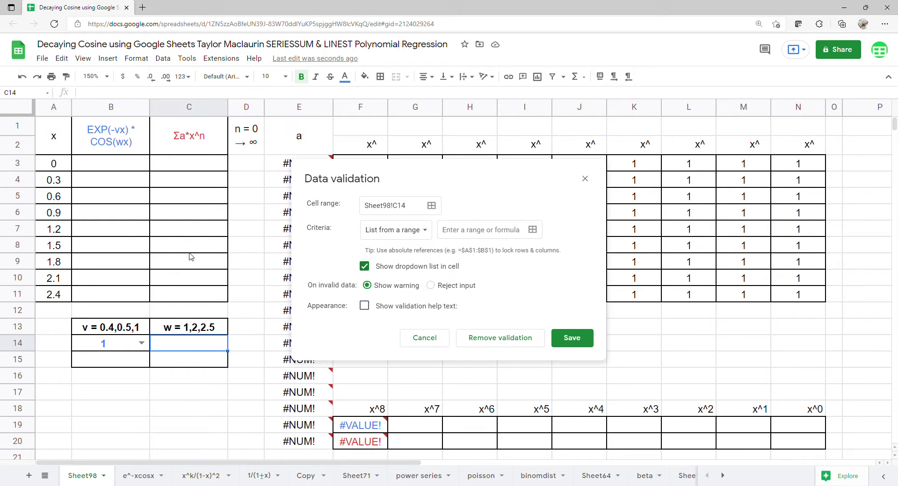
click(373, 230)
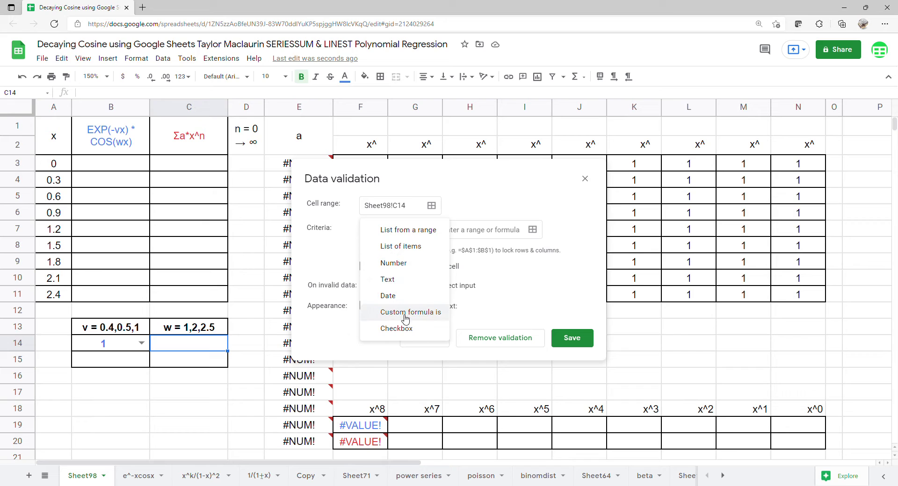
click(402, 246)
click(434, 231)
click(187, 331)
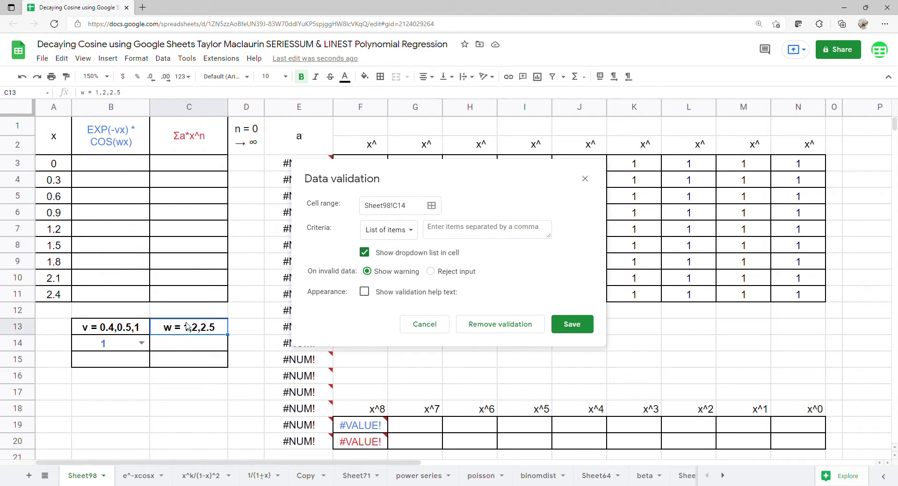
drag(97, 93, 107, 100)
key(ctrl+c)
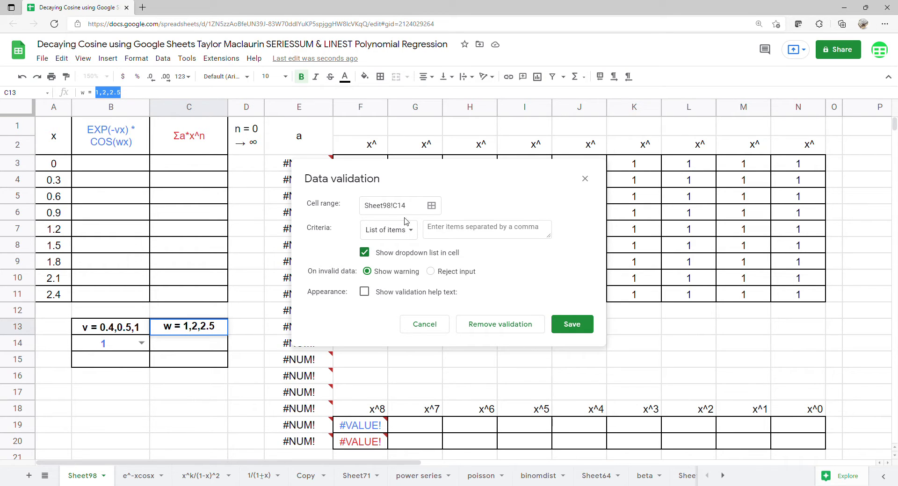
click(465, 234)
key(ctrl+v)
click(571, 326)
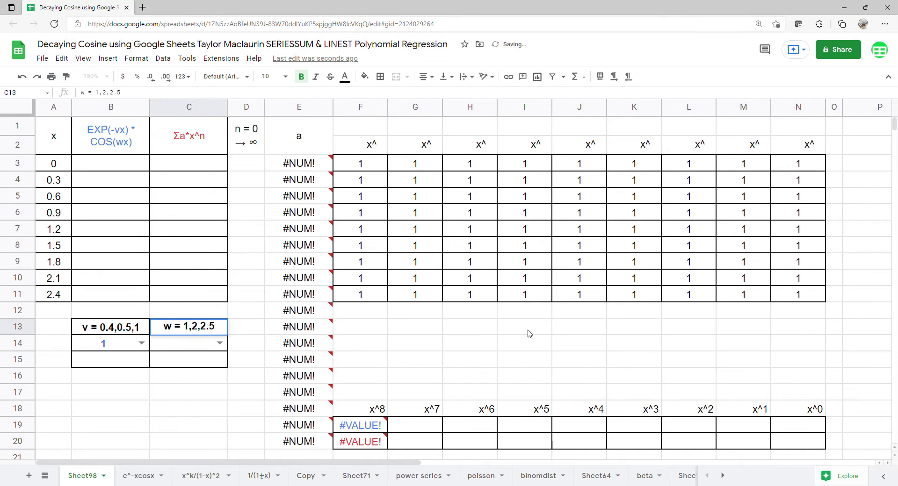
click(218, 344)
click(198, 367)
- Copy the dropdown cells B14:C14 into B15:C15 and choose 1 for v in B15
drag(109, 348, 191, 343)
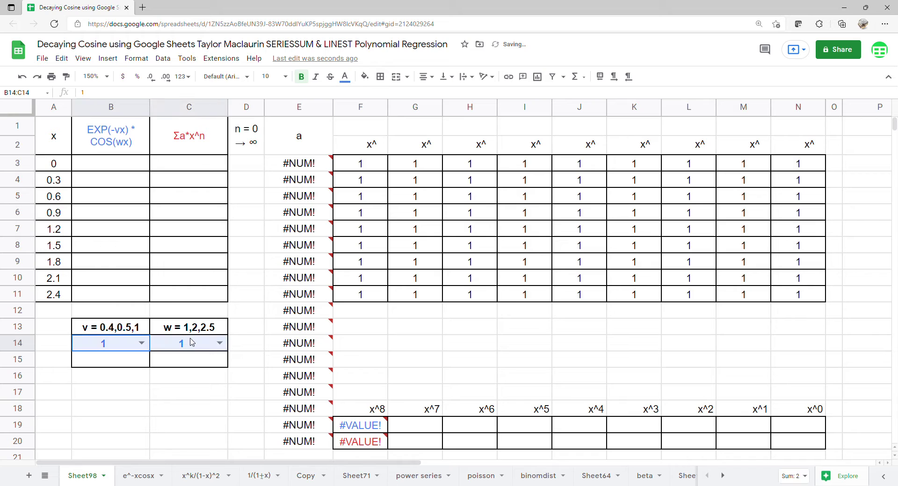
right_click(116, 347)
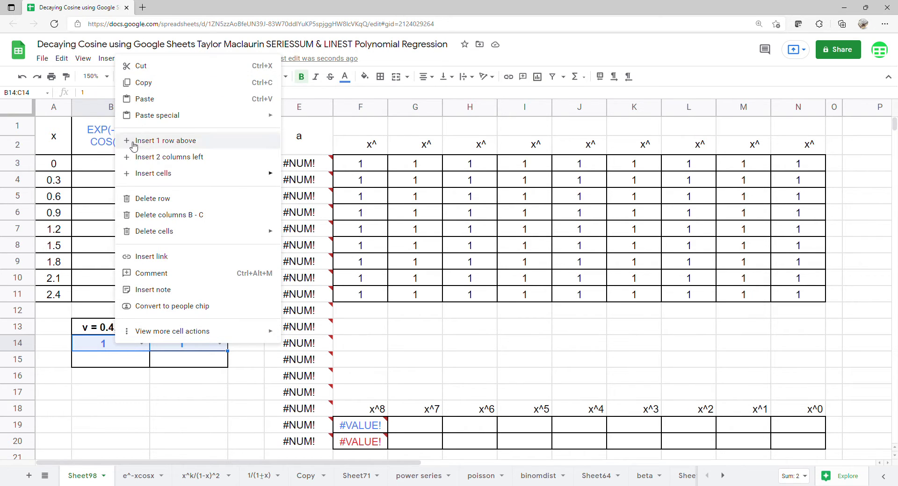
click(136, 84)
click(102, 362)
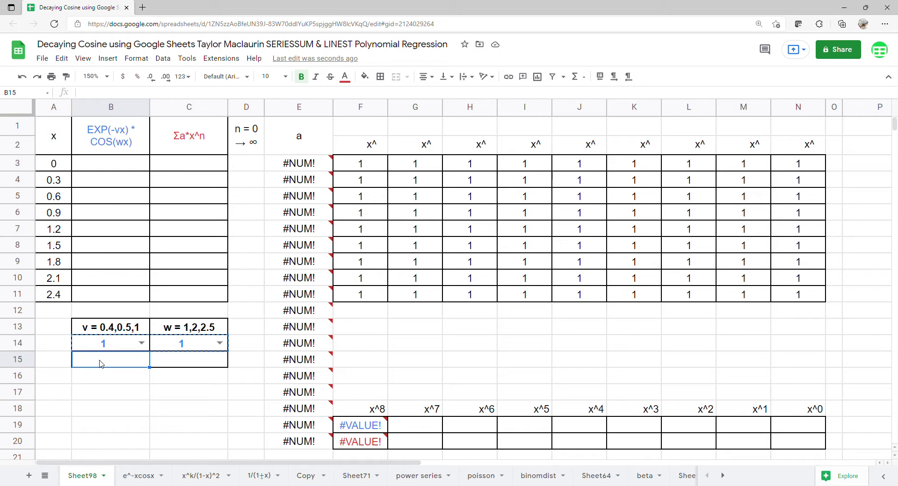
key(ctrl+v)
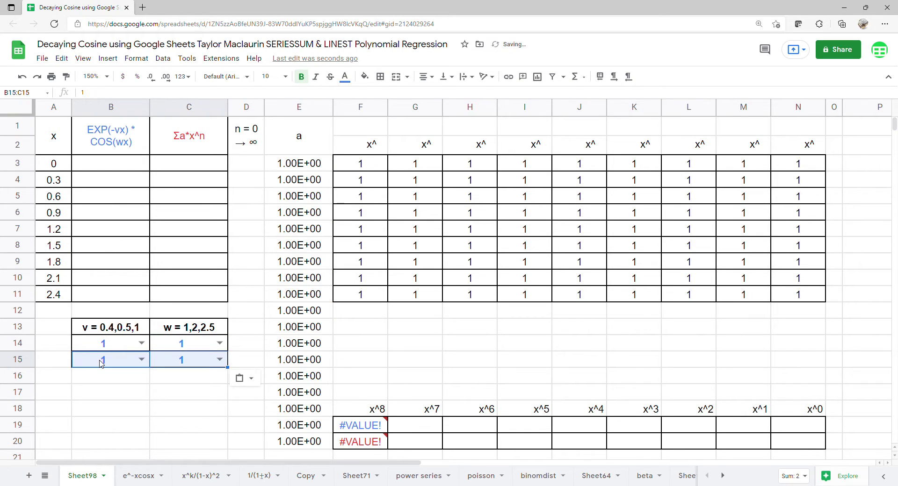
click(142, 359)
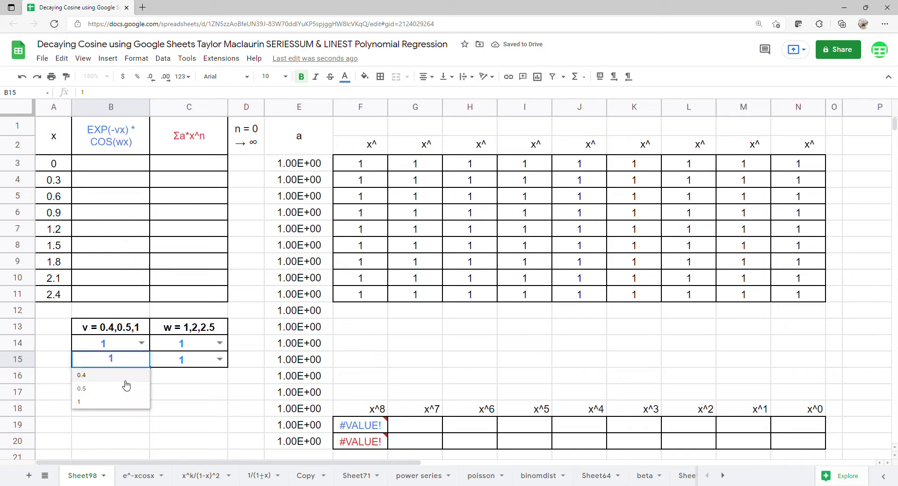
click(116, 401)
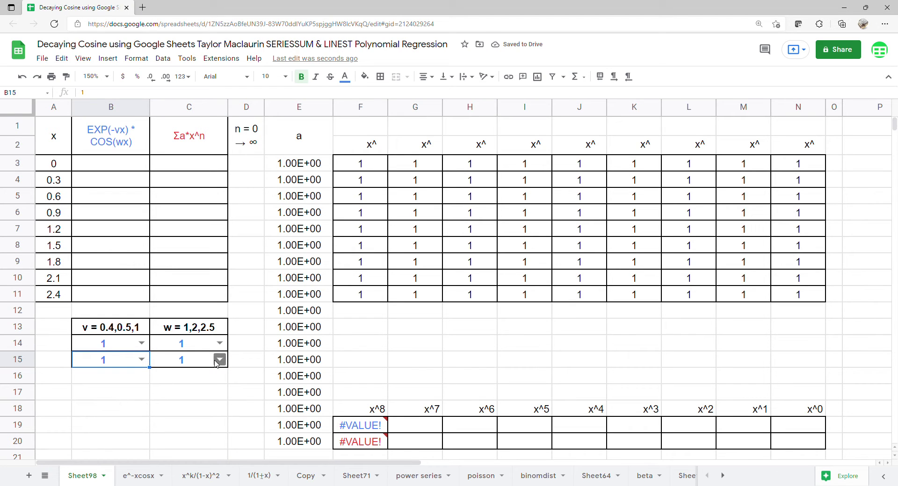
- Change the text colour of cells B15:C15 to the custom red
drag(127, 363, 164, 363)
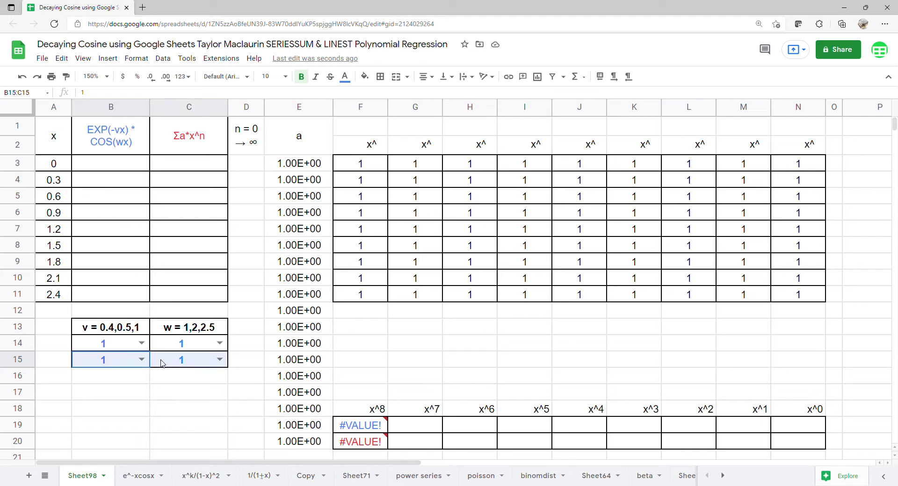
click(345, 77)
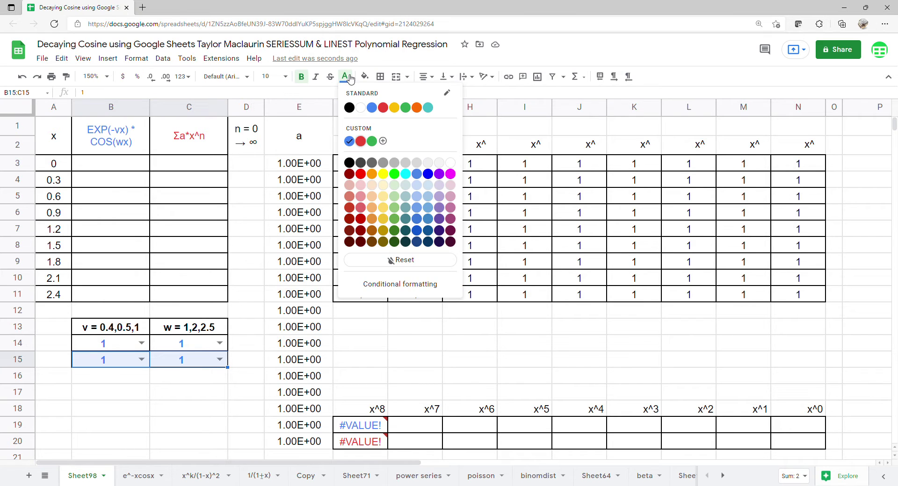
click(361, 141)
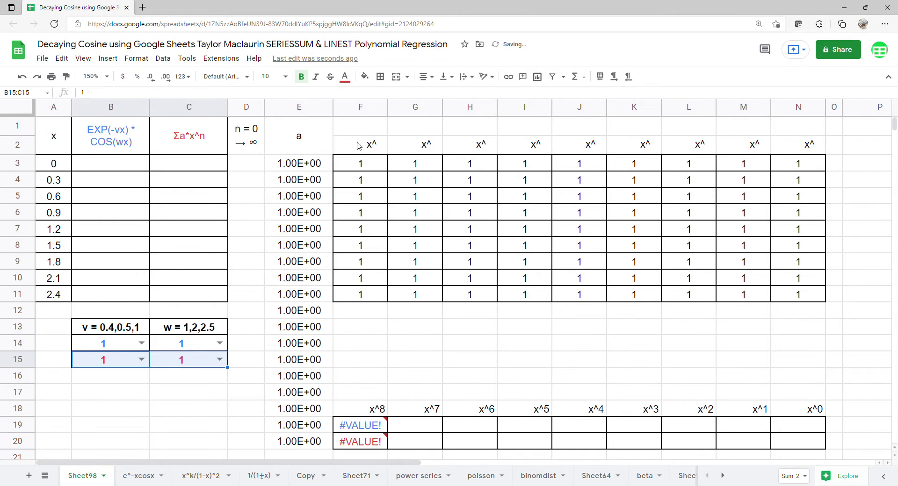
click(127, 412)
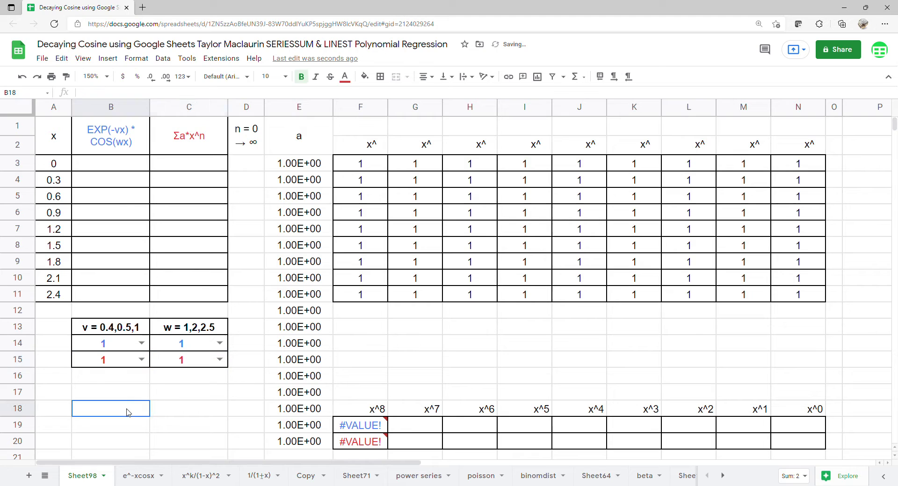
- Begin an array formula in B3 with the exponential factor, =ARRAYFORMULA(EXP(-B14*A3:A11)
click(118, 169)
text(=a)
key(Tab)
text(exp)
key(Tab)
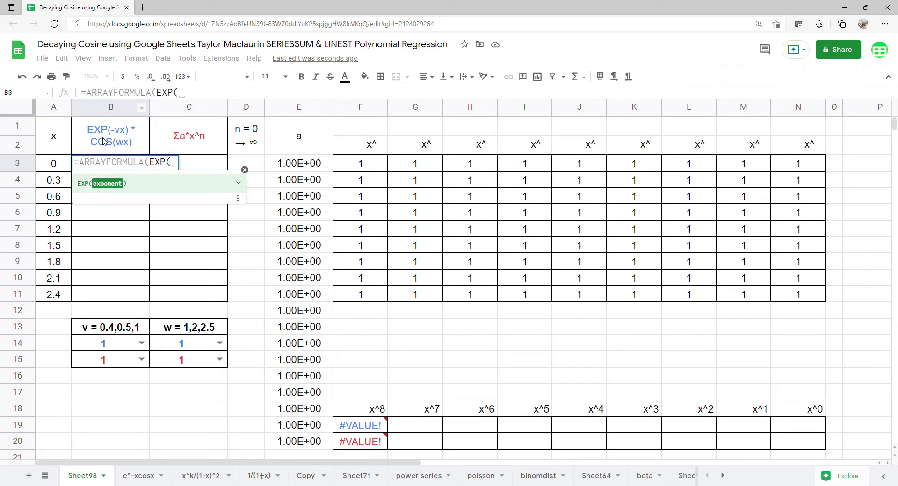
text(-)
click(94, 347)
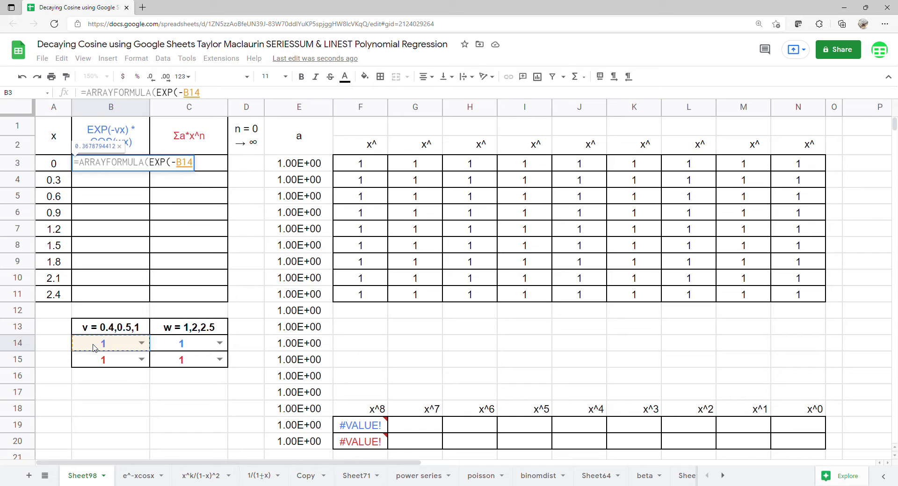
text(*)
drag(50, 166, 61, 294)
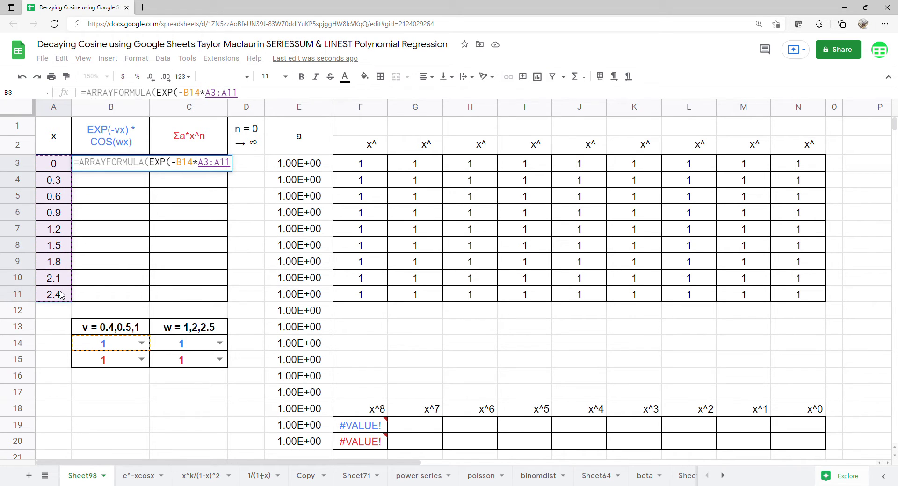
text())
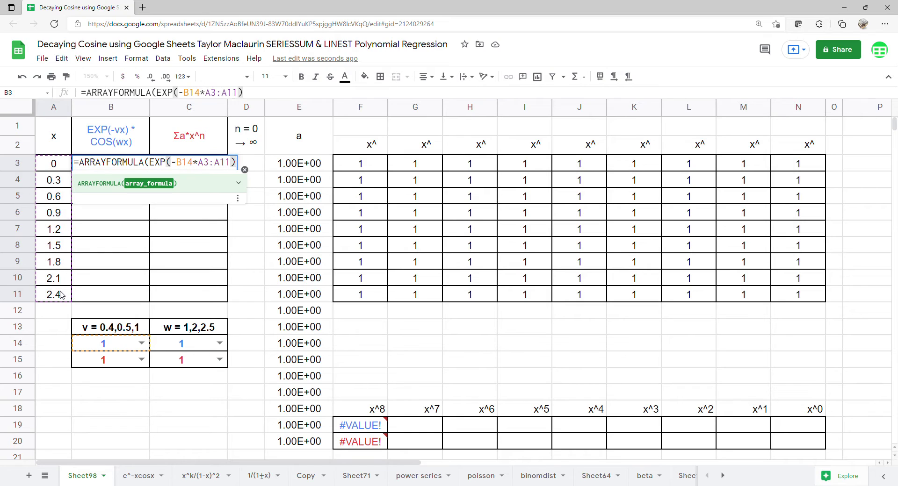
- Multiply the exponential in the B3 array formula by COS(C14*A3:A11) and enter the formula
text(*)
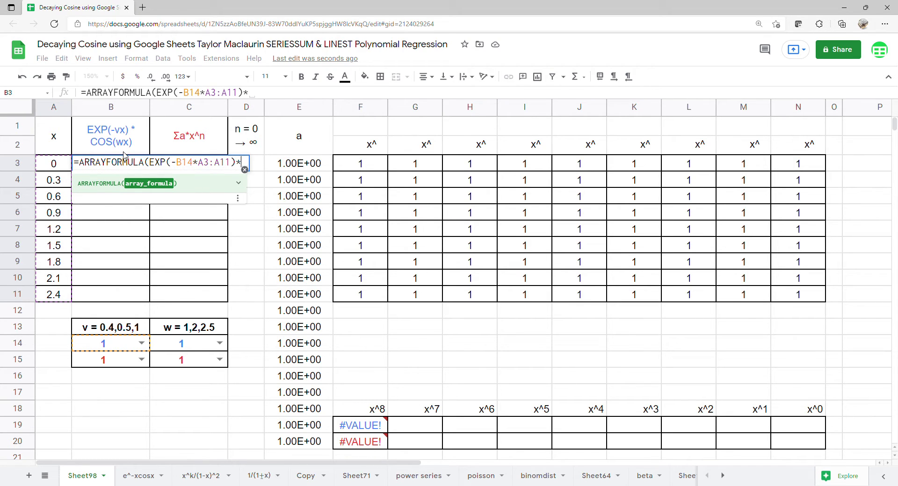
text(c)
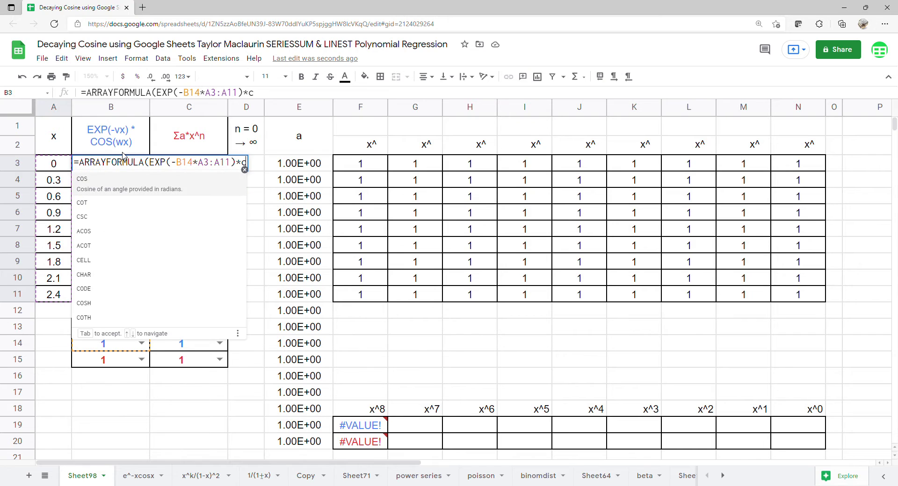
click(121, 184)
click(194, 349)
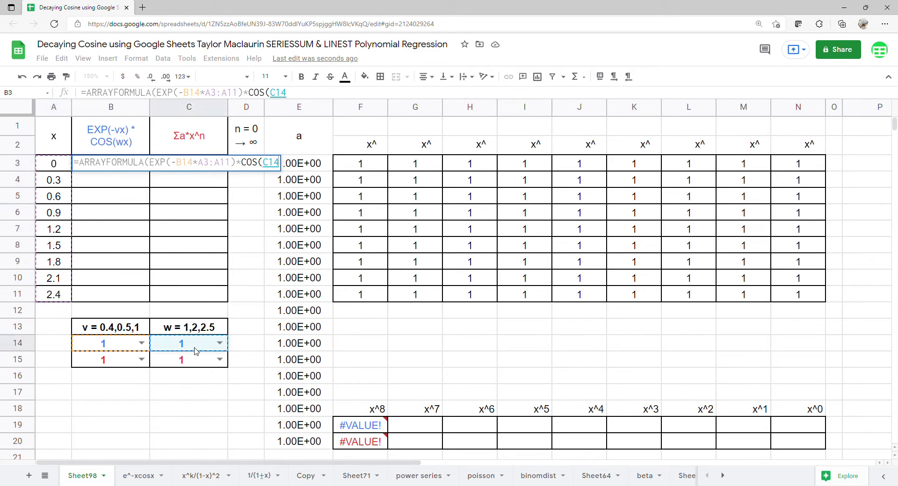
text(*)
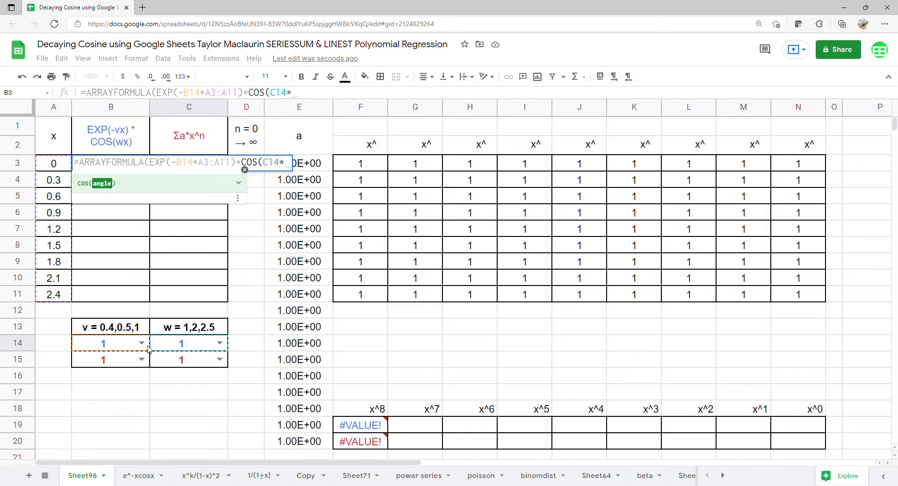
drag(54, 169, 55, 298)
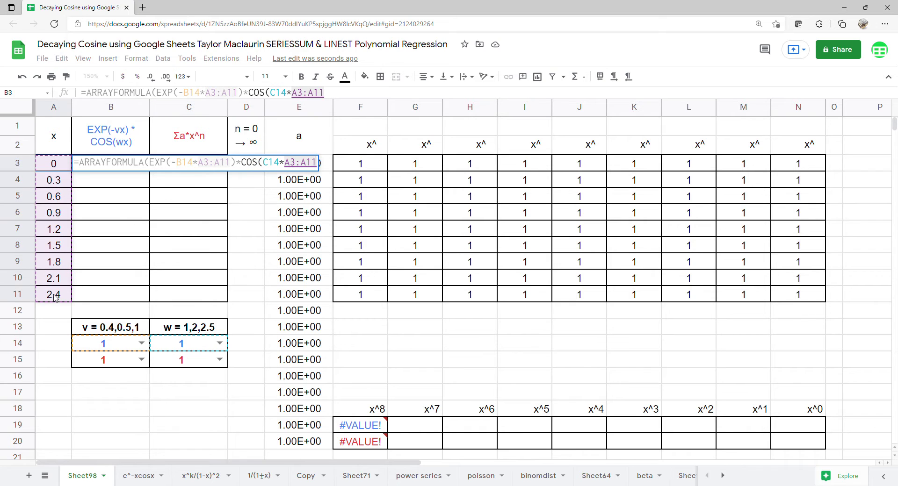
key(Return)
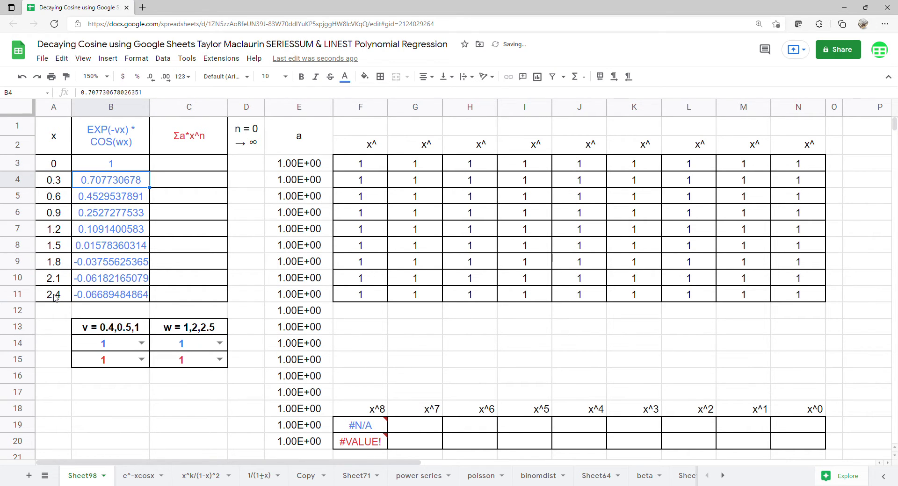
- Enter 0 in D3 as the starting value of the n column
click(201, 167)
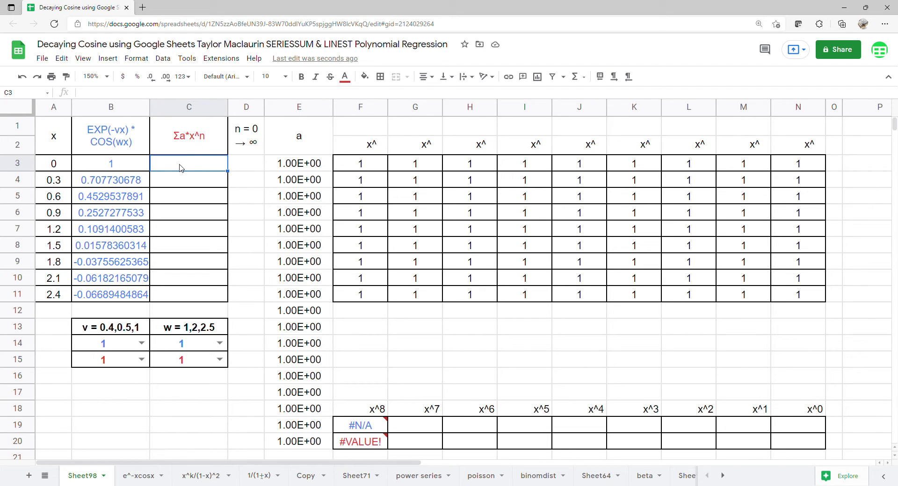
click(236, 169)
text(0)
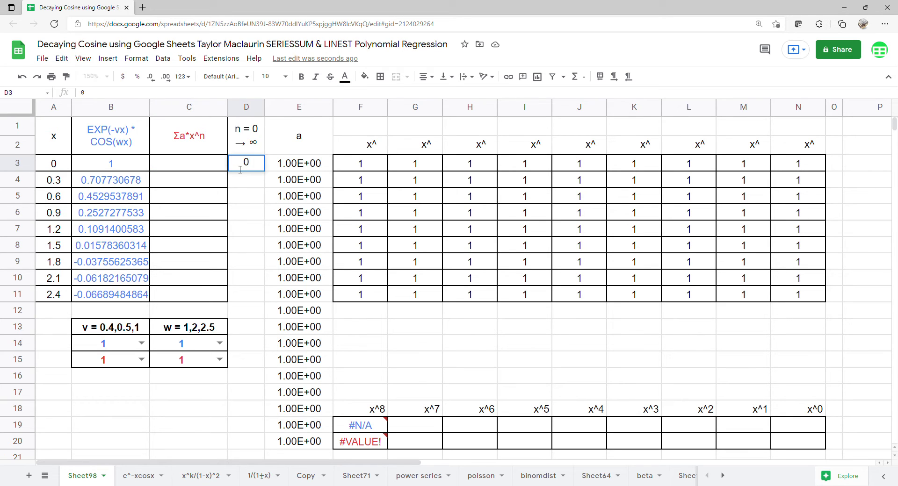
key(Return)
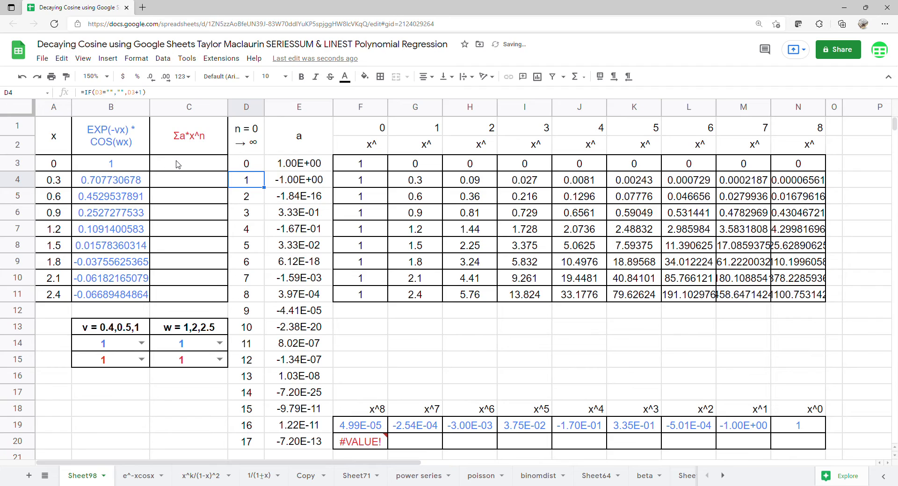
- Enter the power-series array formula =ARRAYFORMULA(SERIESSUM(A3:A11,0,1,E3:E20)) in C3
click(178, 165)
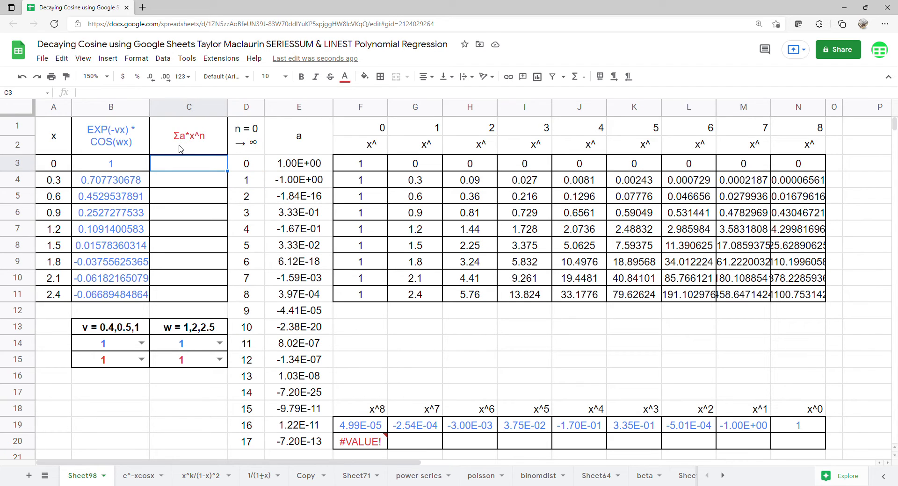
text(=ARRAYFORMULA()
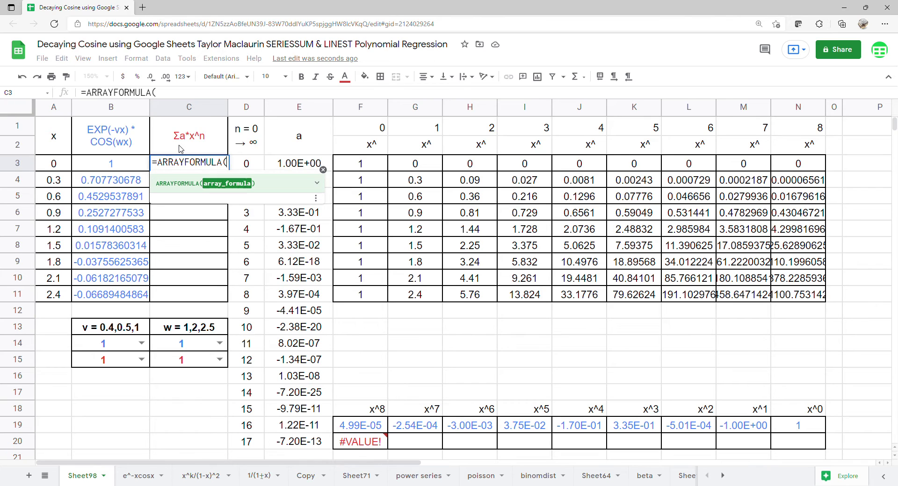
text(SERIESSUM()
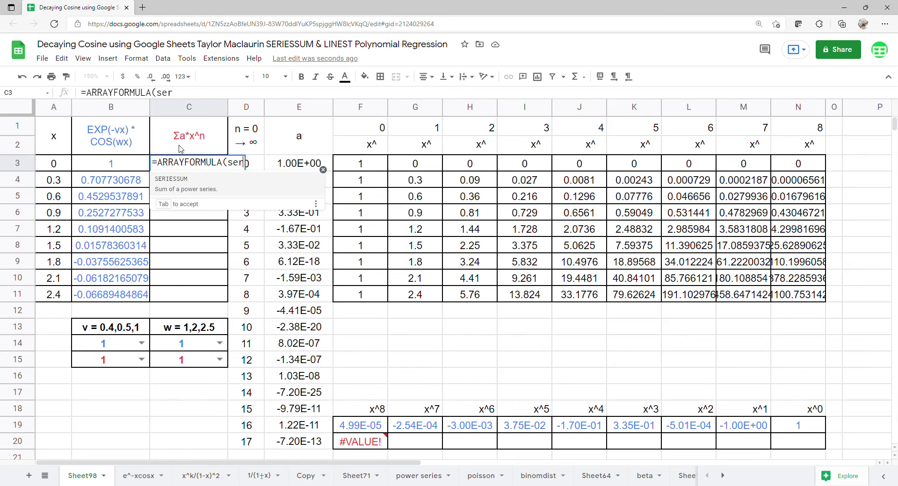
drag(60, 164, 57, 298)
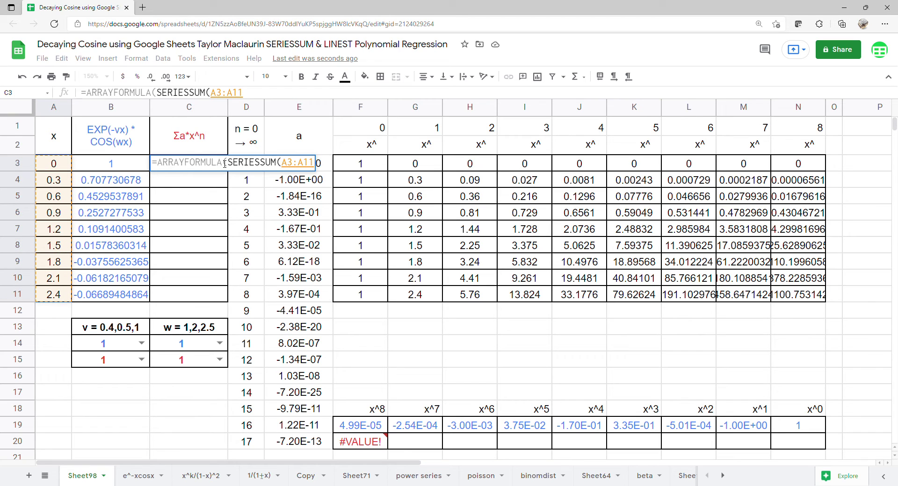
text(,0,1)
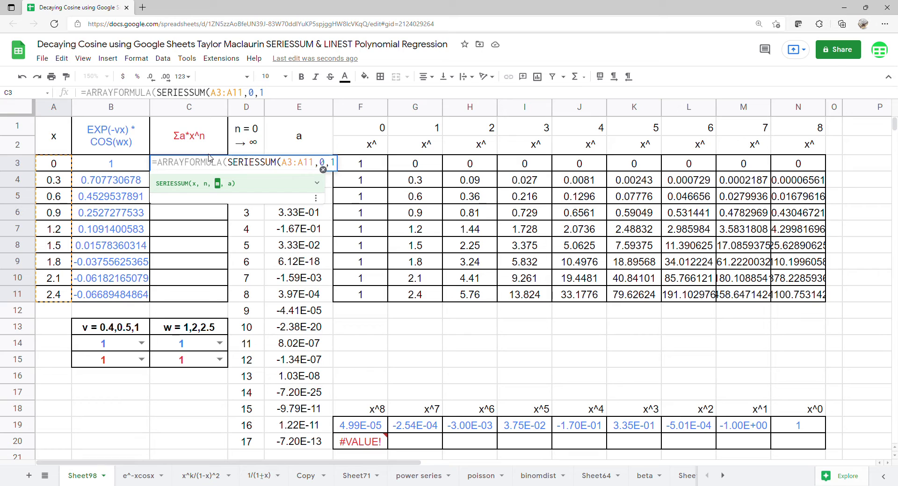
text(,)
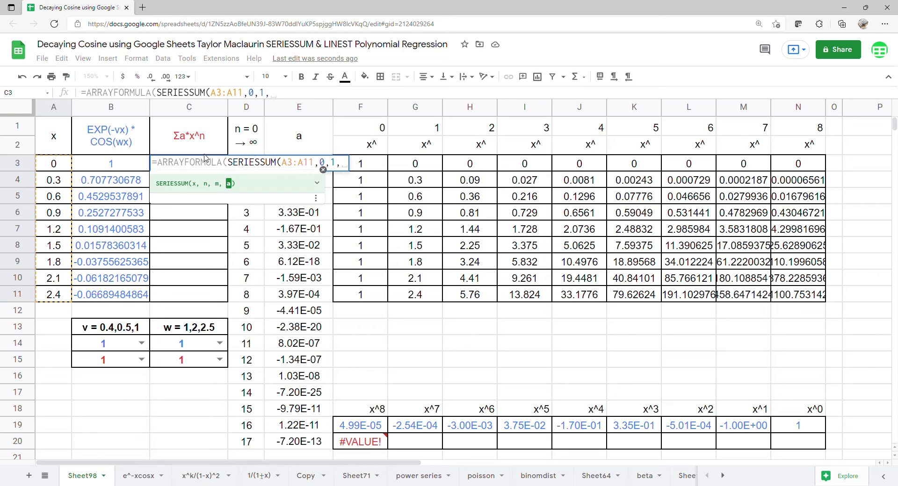
drag(299, 442, 328, 172)
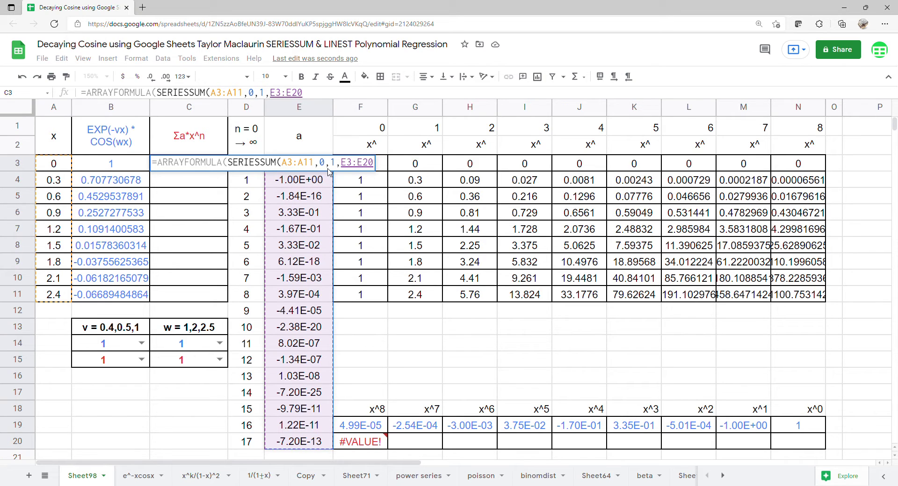
key(Return)
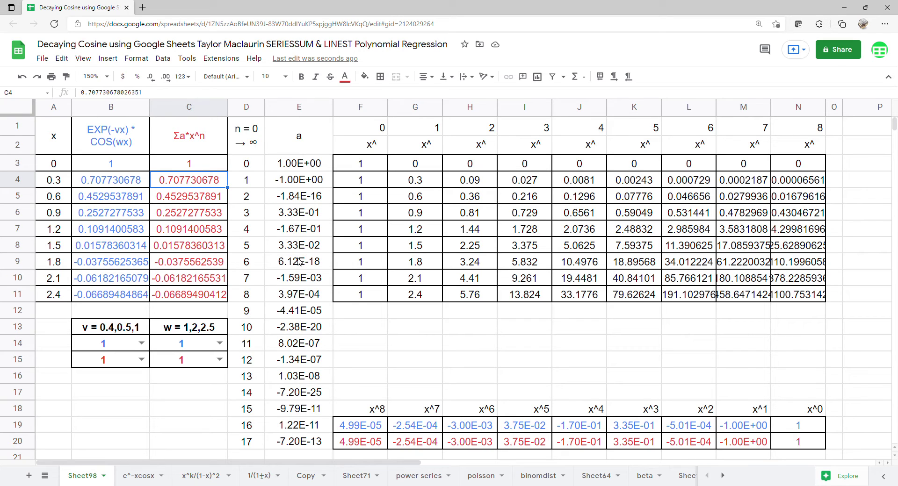
- Insert a scatter chart of A1:C11 that uses column A as labels
drag(54, 136, 185, 299)
click(108, 58)
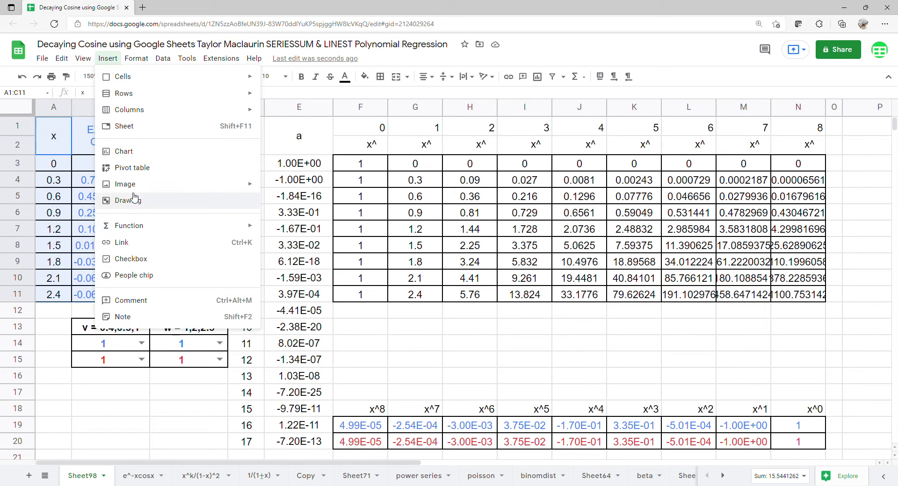
click(133, 152)
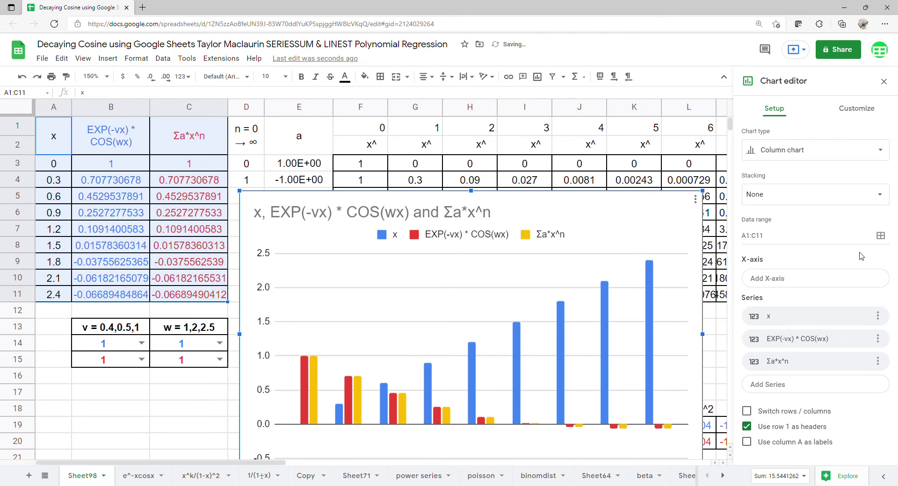
click(808, 155)
scroll(767, 374, down, 5)
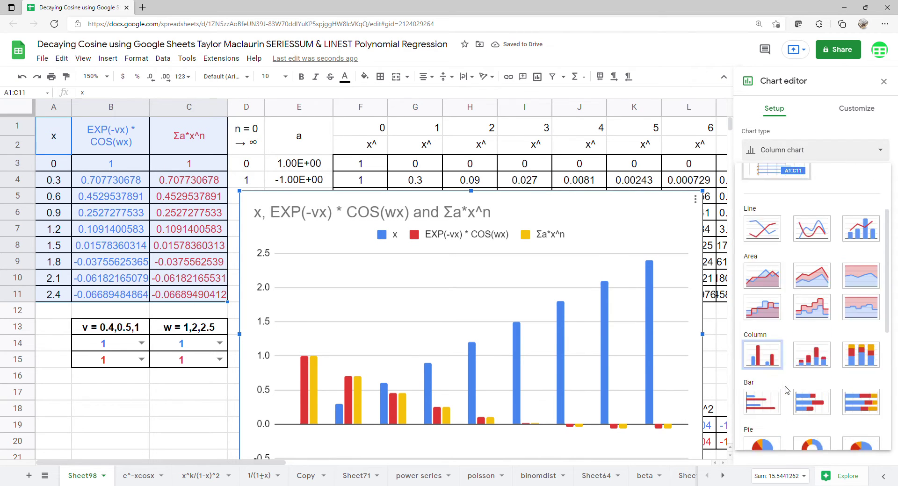
click(760, 425)
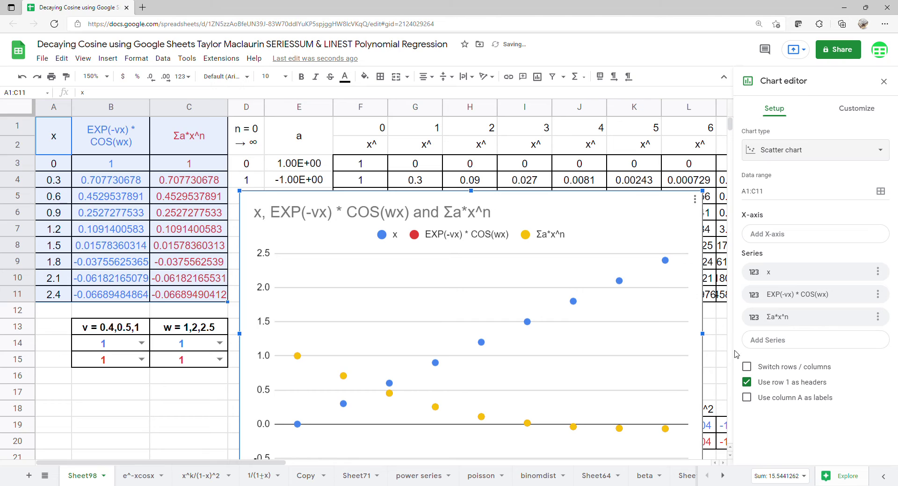
click(750, 398)
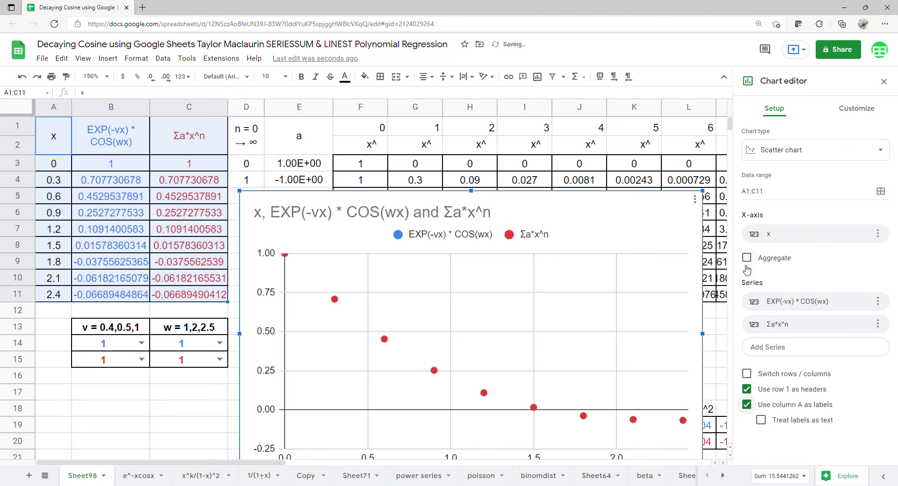
- Add a polynomial trendline of degree 8 to all chart series and label it with its equation
click(850, 108)
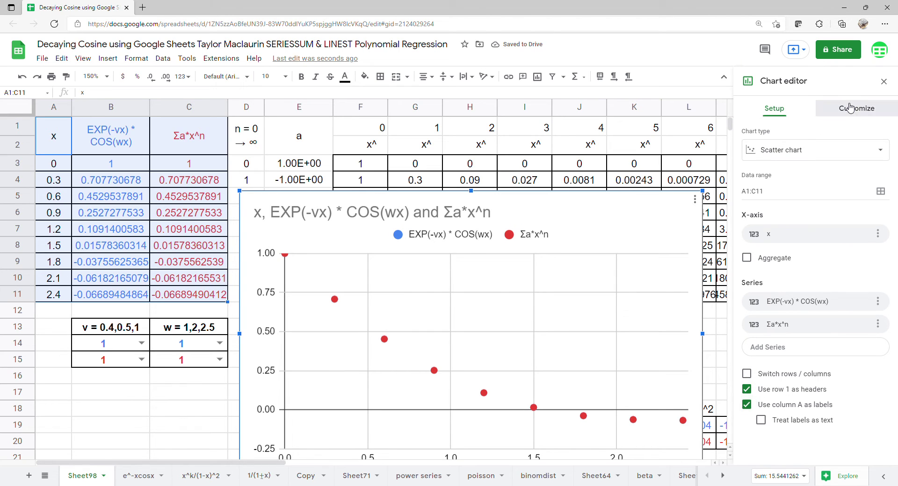
click(772, 206)
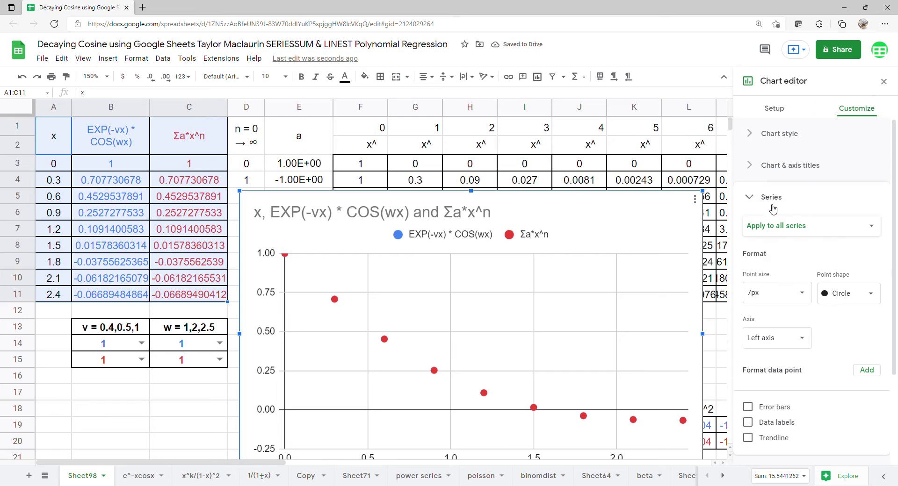
click(747, 438)
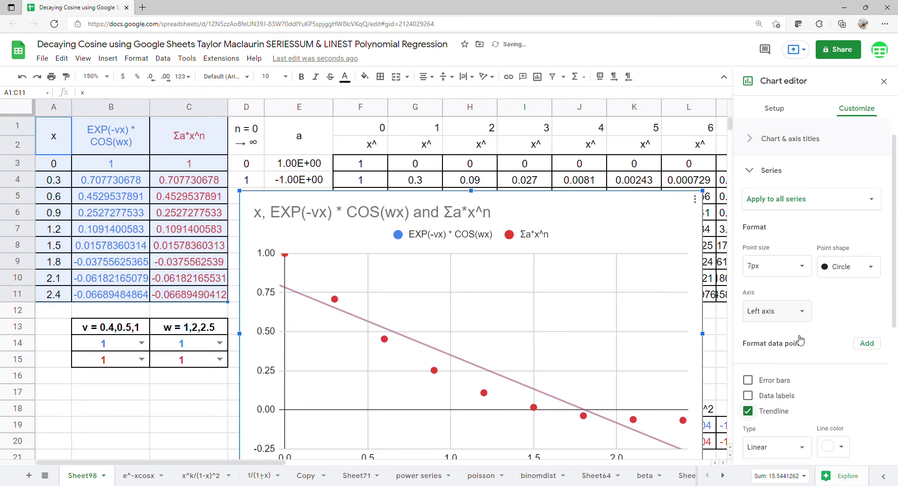
scroll(800, 340, down, 3)
click(797, 322)
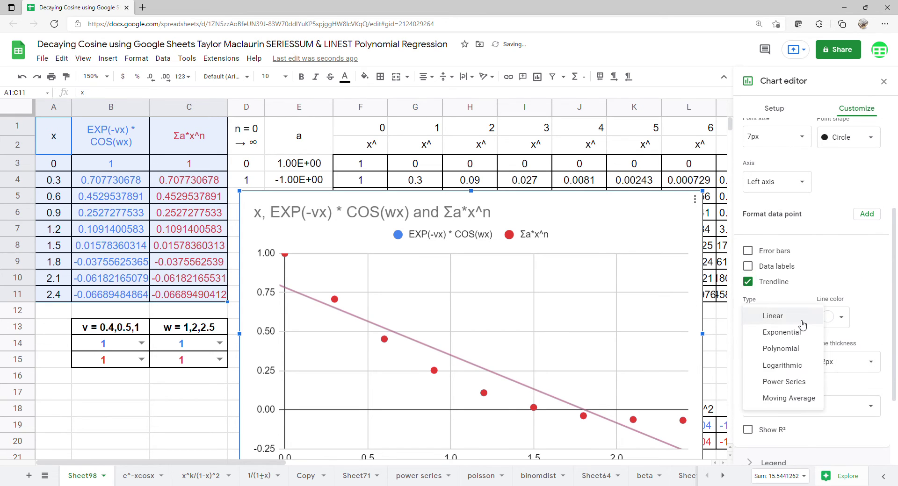
click(781, 350)
click(805, 367)
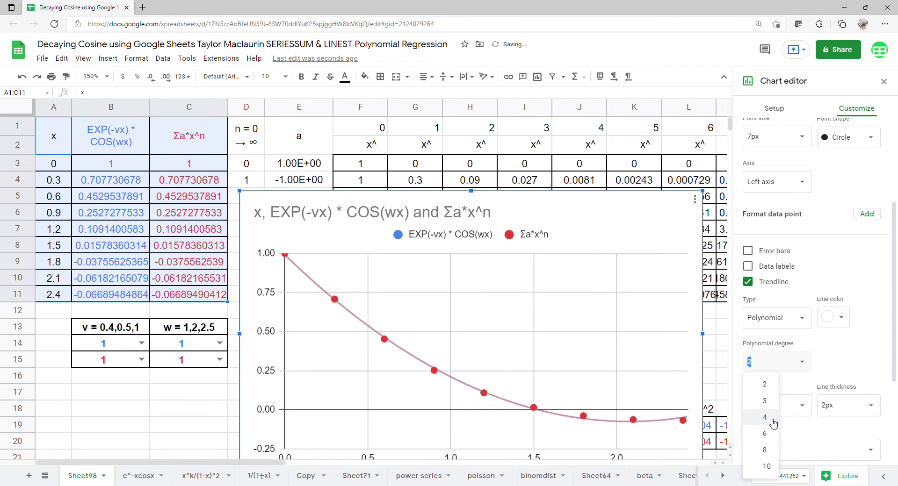
click(764, 450)
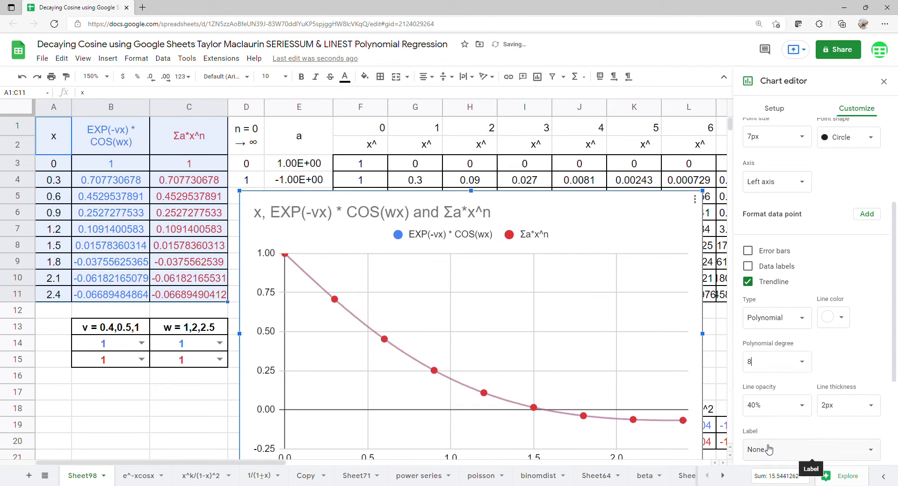
click(825, 444)
scroll(804, 435, down, 3)
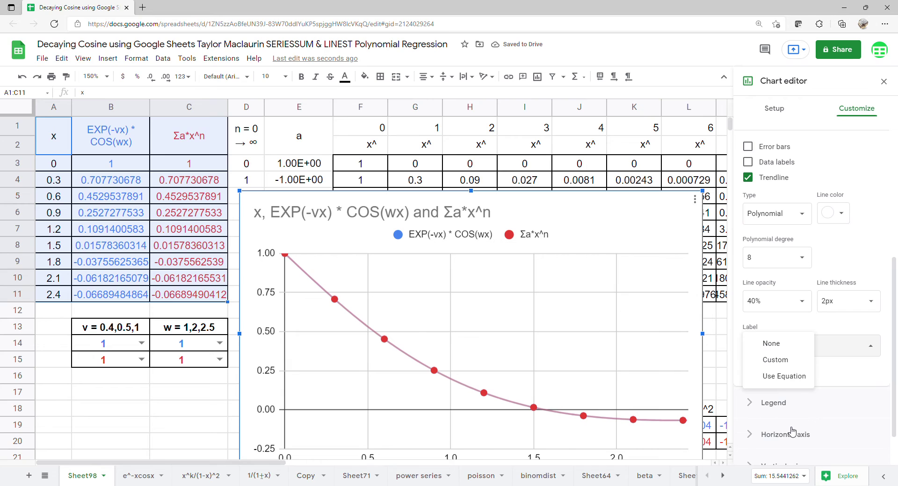
click(795, 377)
- Set the chart legend's position to Bottom
click(779, 402)
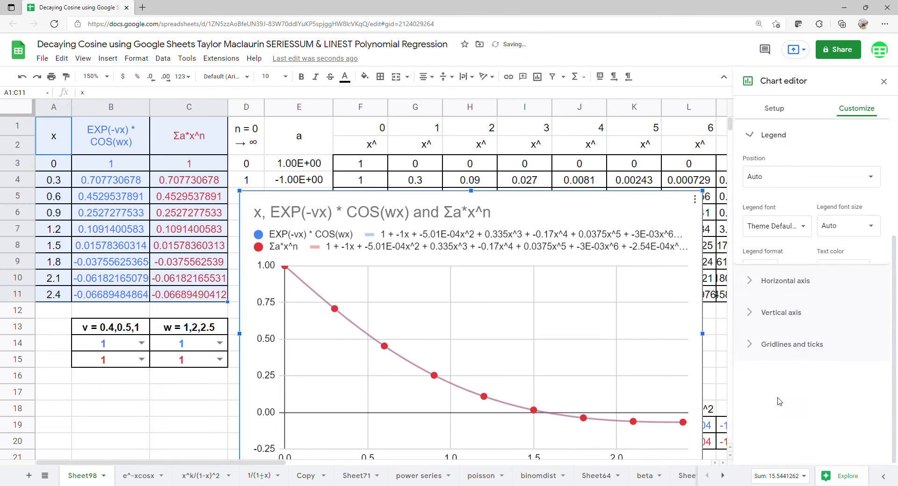
click(793, 270)
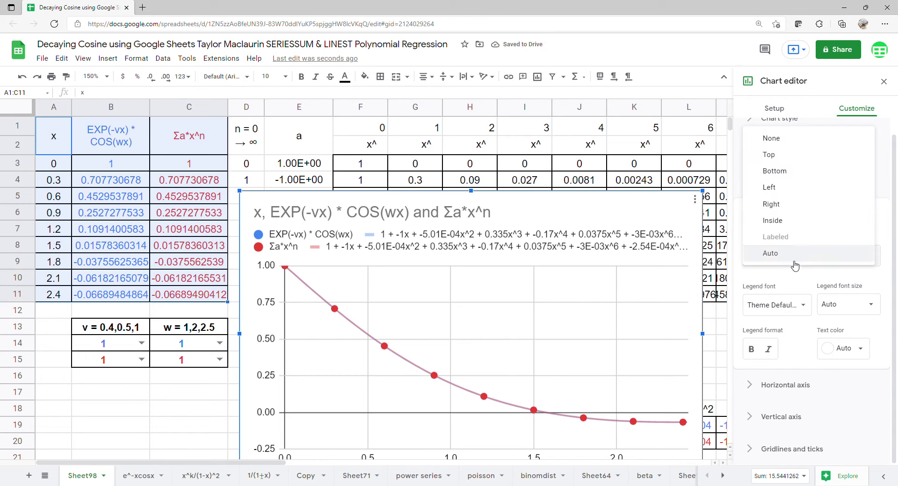
click(772, 171)
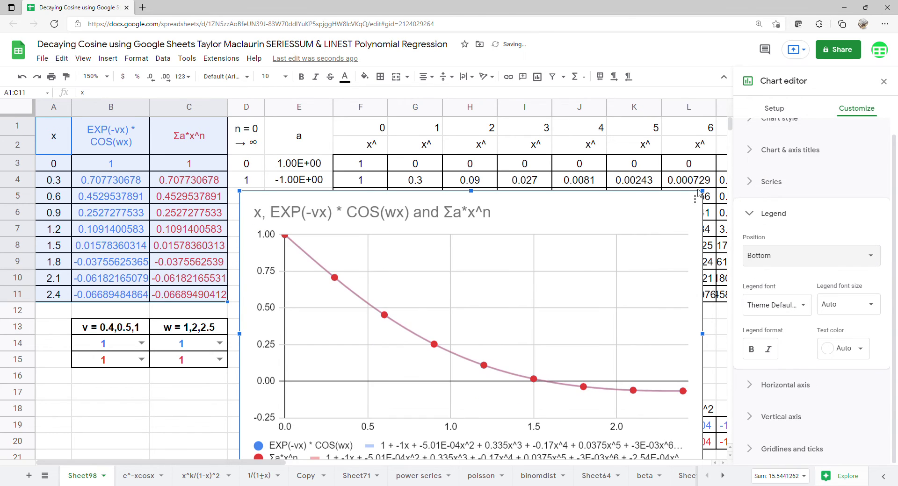
- Delete the chart title and close the chart editor
click(543, 215)
click(547, 215)
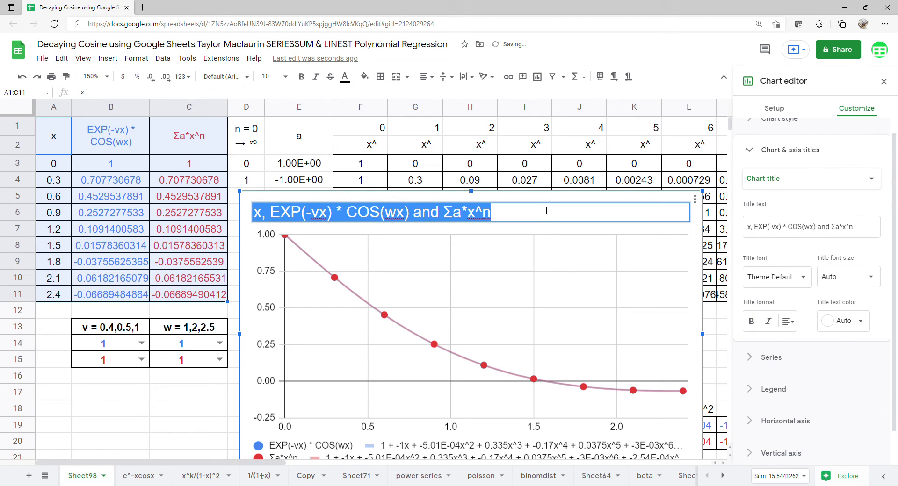
key(BackSpace)
click(587, 327)
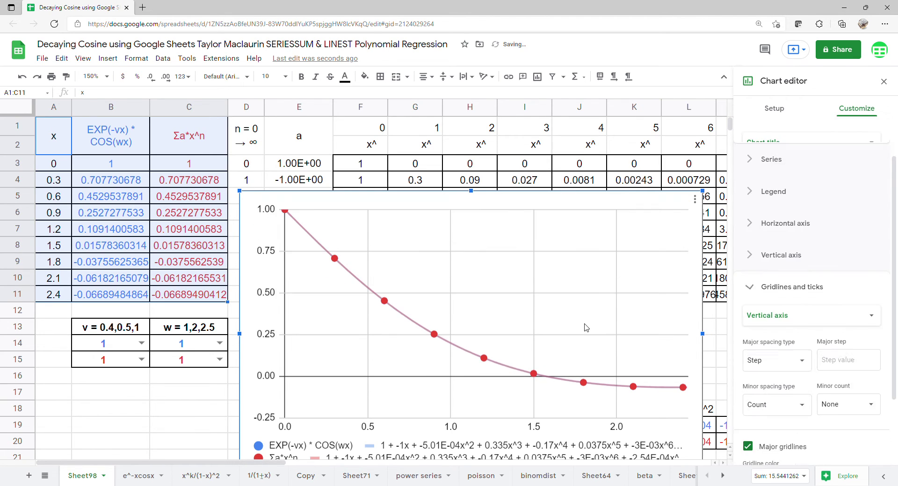
click(884, 81)
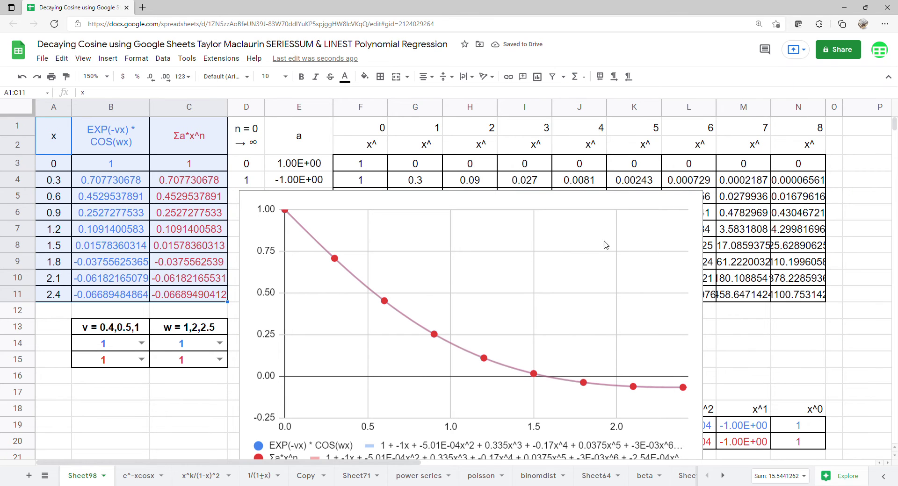
- Move the chart up above the coefficient table and widen it to show the full trendline equations in the legend
drag(580, 242, 630, 180)
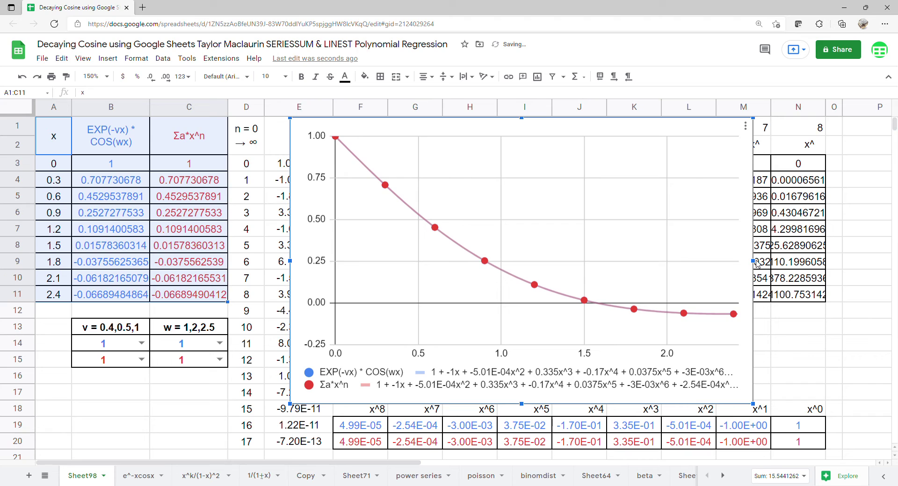
drag(757, 261, 882, 260)
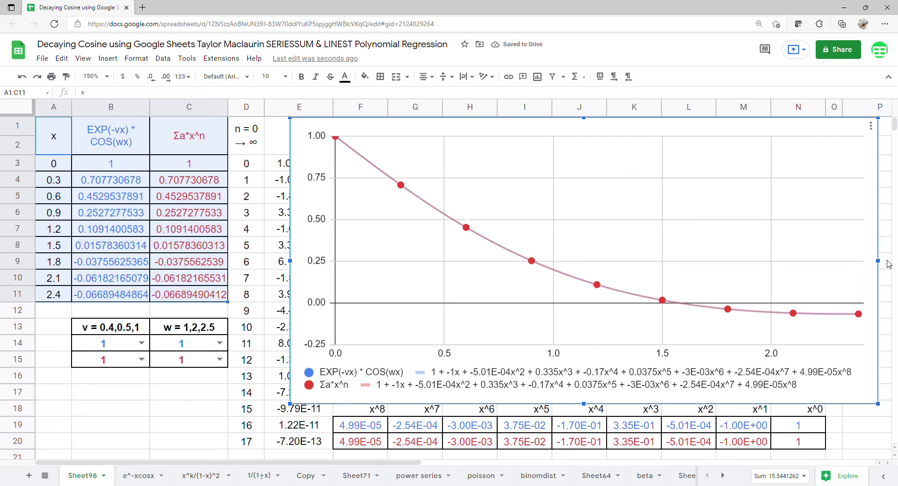
- Compare each coefficient from x^0 to x^8 in the table, for both rows, with the matching term of the trendline equations in the chart legend
drag(794, 447, 791, 418)
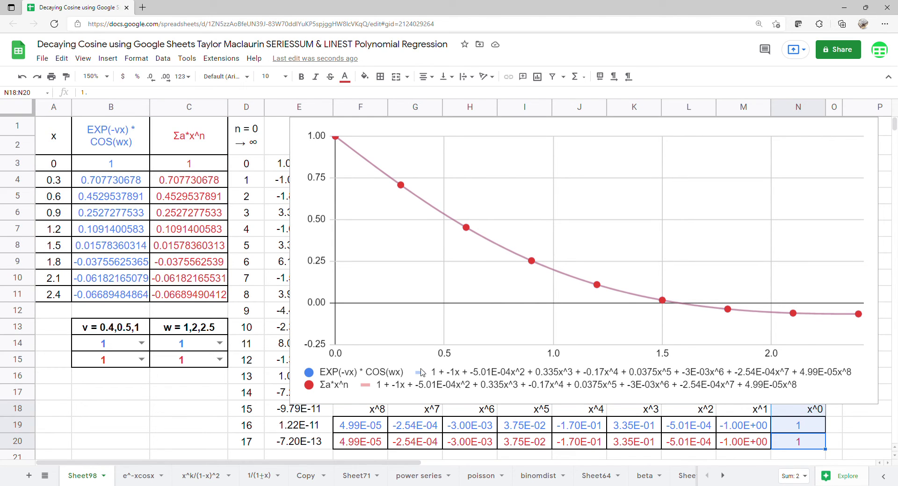
drag(730, 448, 744, 417)
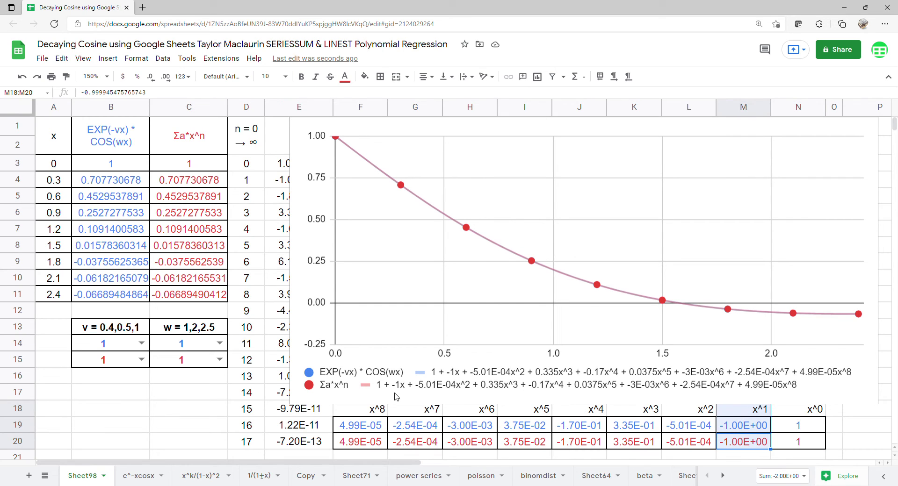
drag(683, 444, 674, 413)
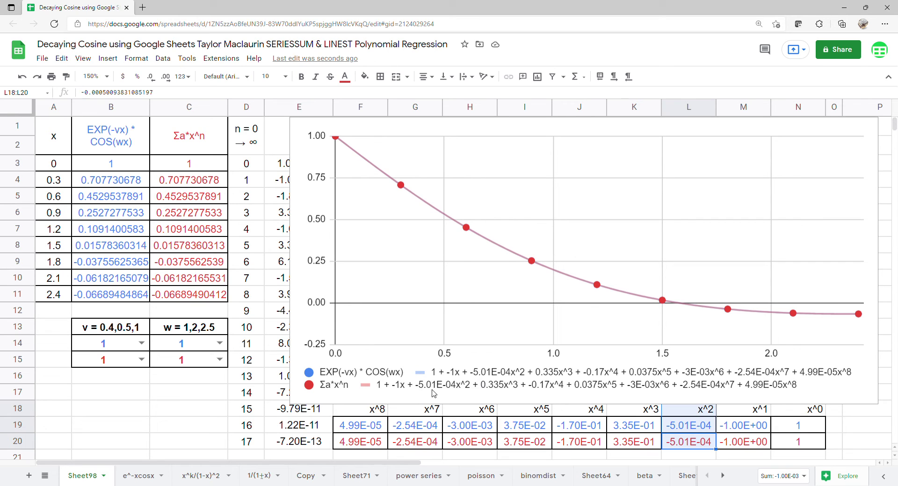
drag(639, 444, 644, 415)
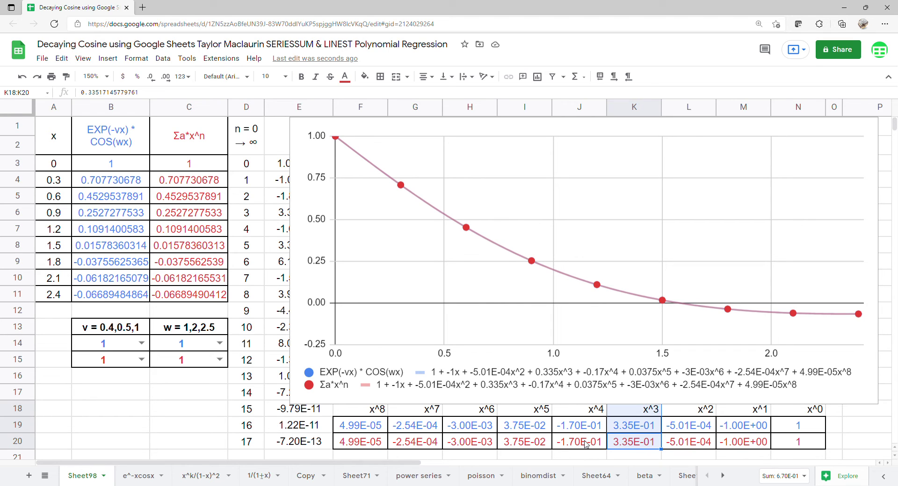
drag(589, 444, 593, 412)
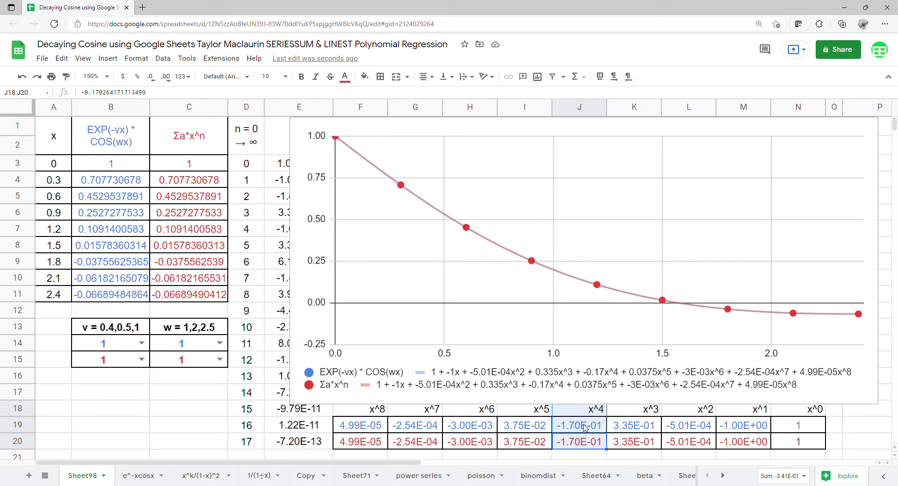
click(539, 425)
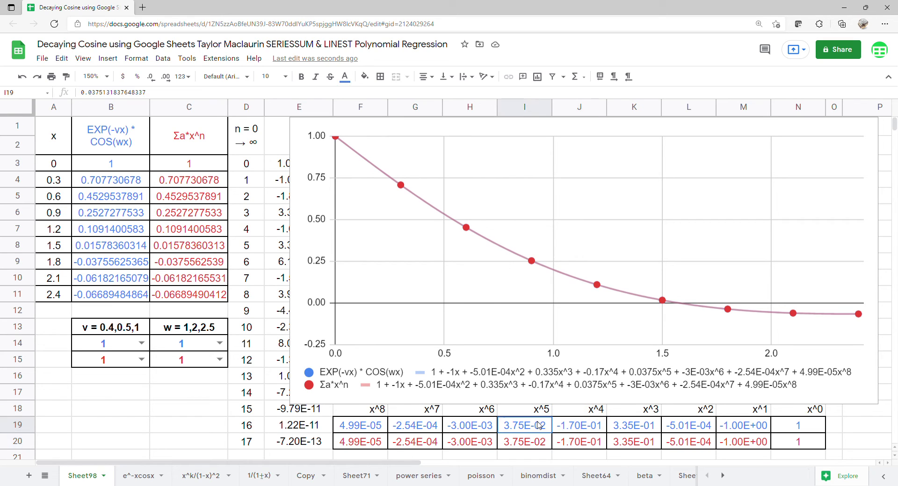
drag(541, 413, 534, 447)
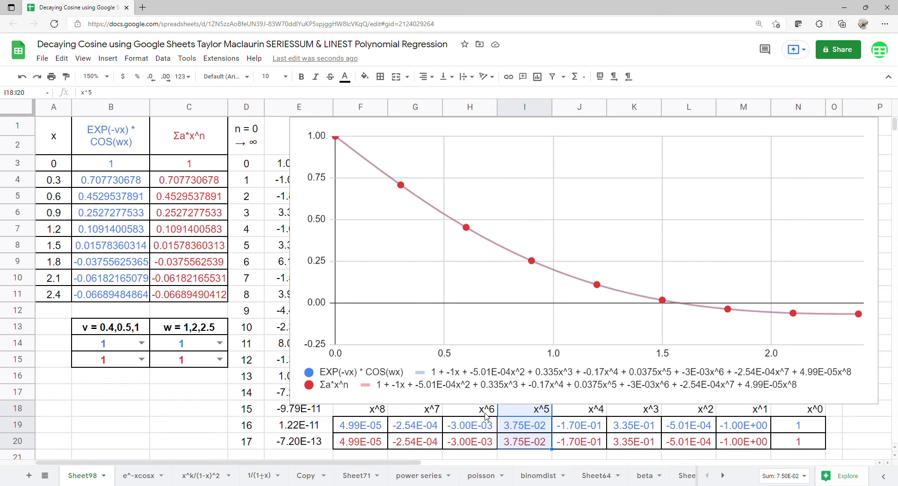
drag(487, 413, 480, 445)
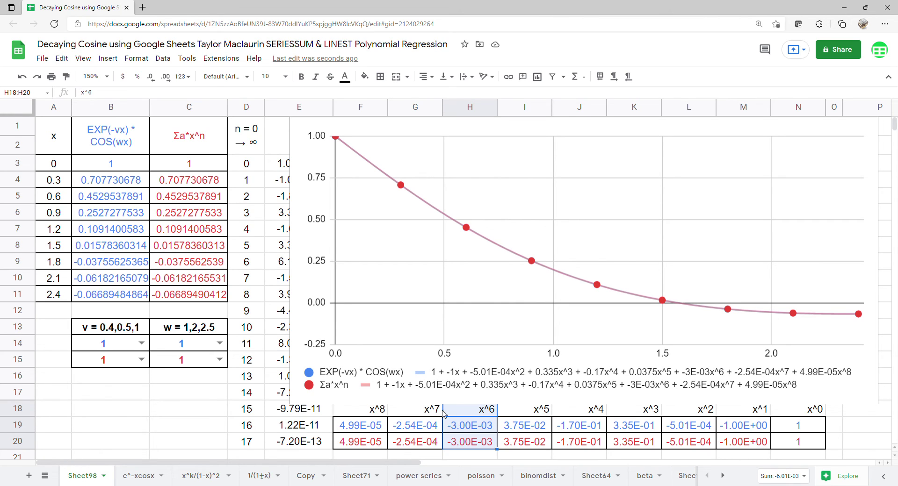
drag(424, 415, 426, 444)
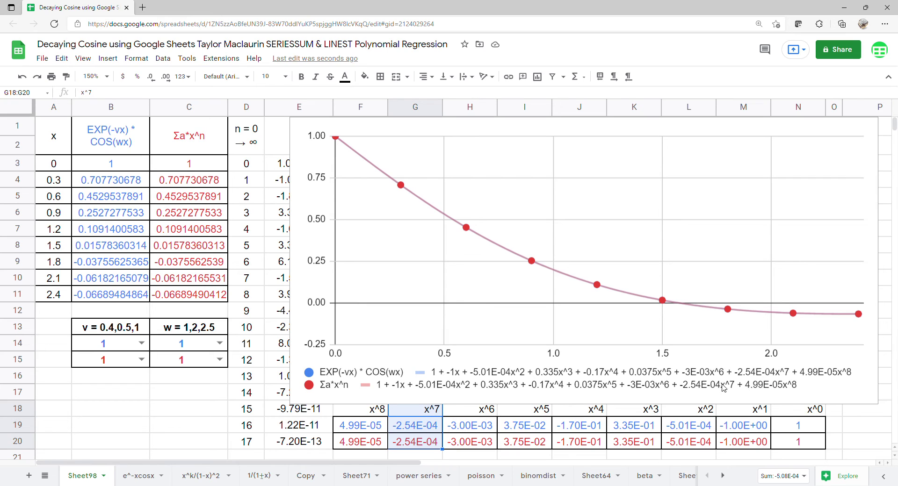
drag(358, 415, 360, 443)
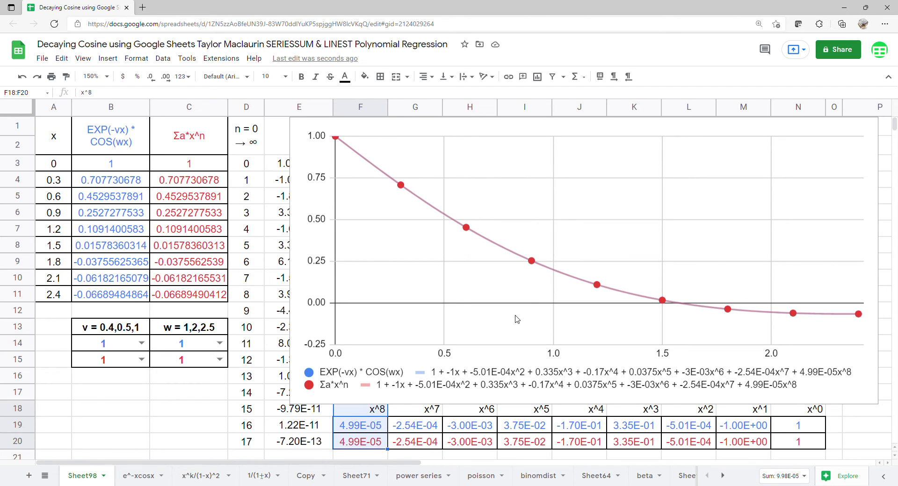
- Set w to 2 for both the EXP(-vx)*COS(wx) row and the series-sum row in C14 and C15
click(221, 345)
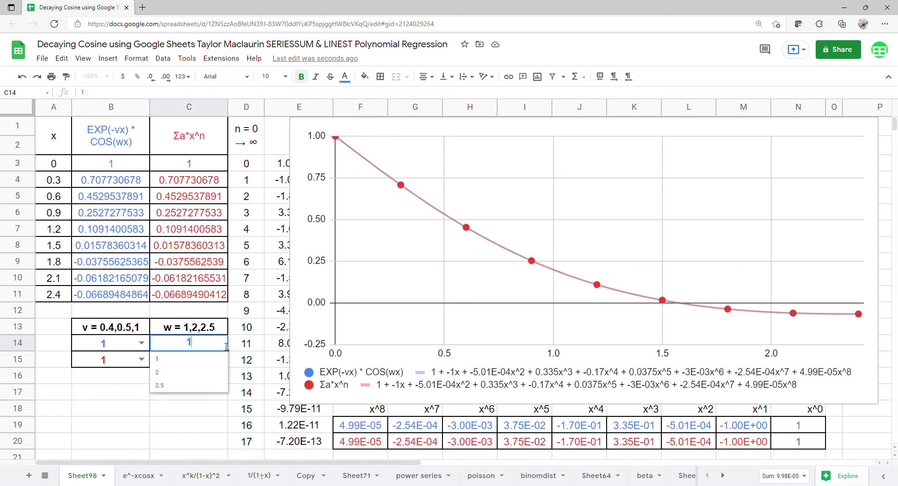
click(197, 373)
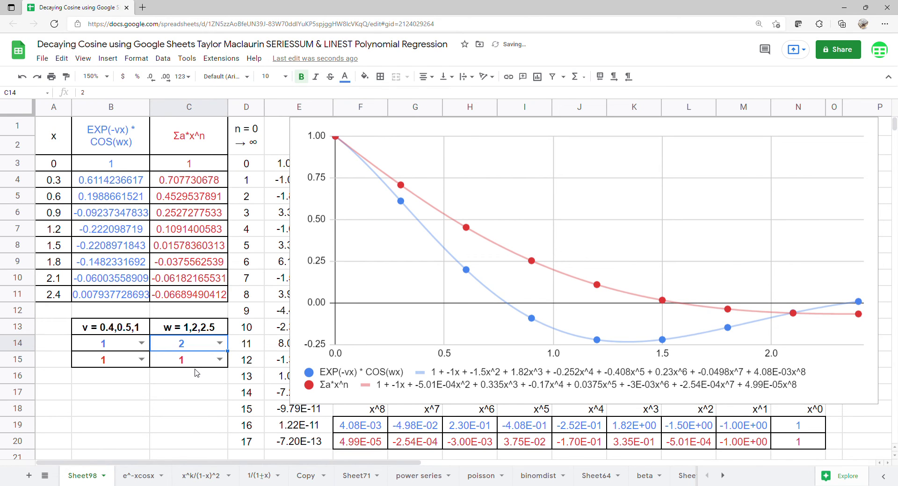
click(220, 365)
click(201, 390)
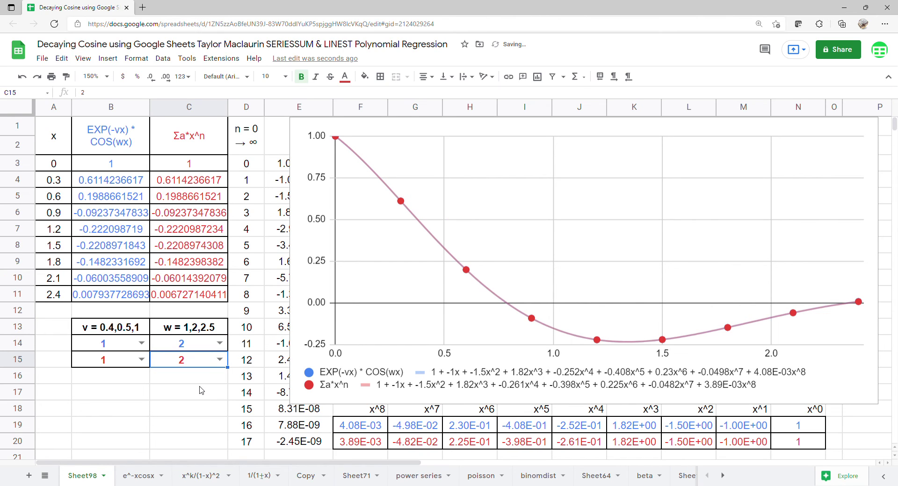
- Set v to 0.4 for both the EXP(-vx)*COS(wx) row and the series-sum row in B14 and B15
click(141, 343)
click(129, 359)
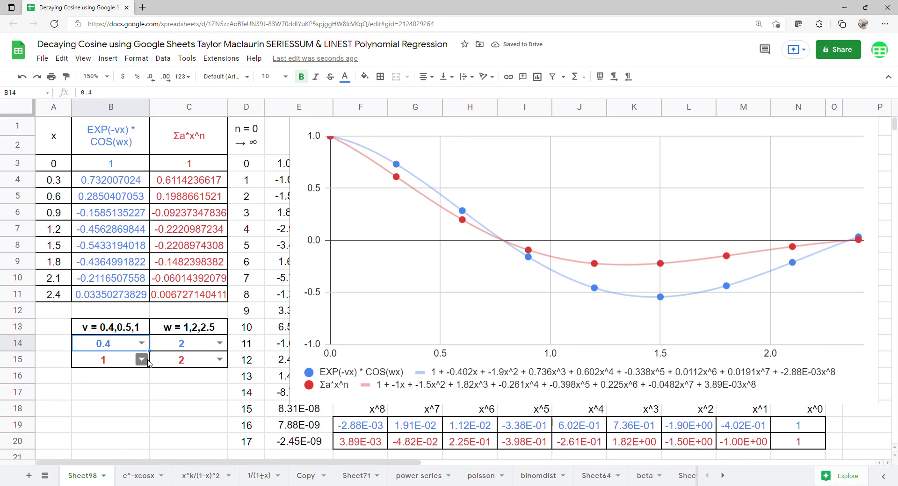
click(147, 364)
click(119, 389)
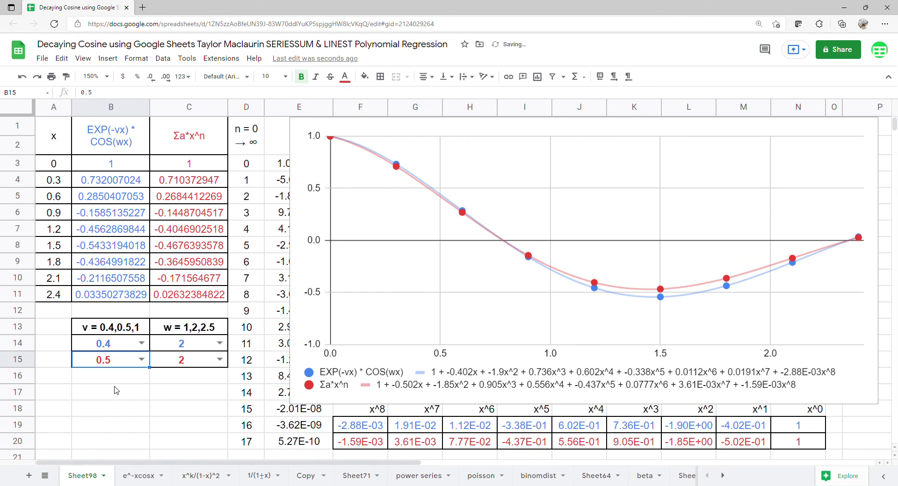
click(142, 359)
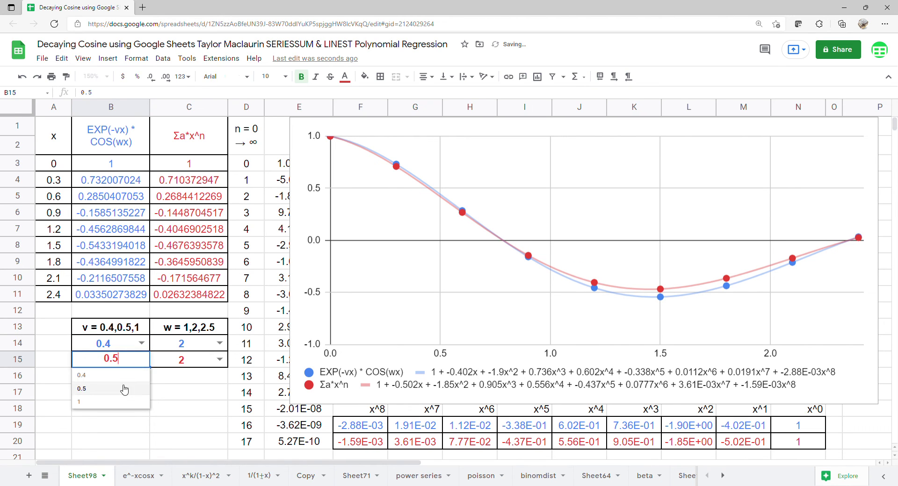
click(127, 376)
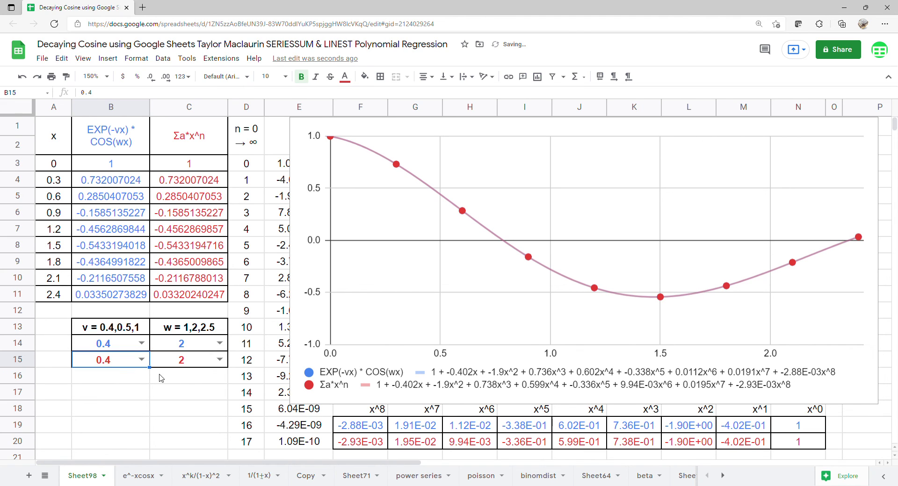
- Set w to 2.5 for both the series-sum row and the EXP(-vx)*COS(wx) row in C15 and C14
click(219, 360)
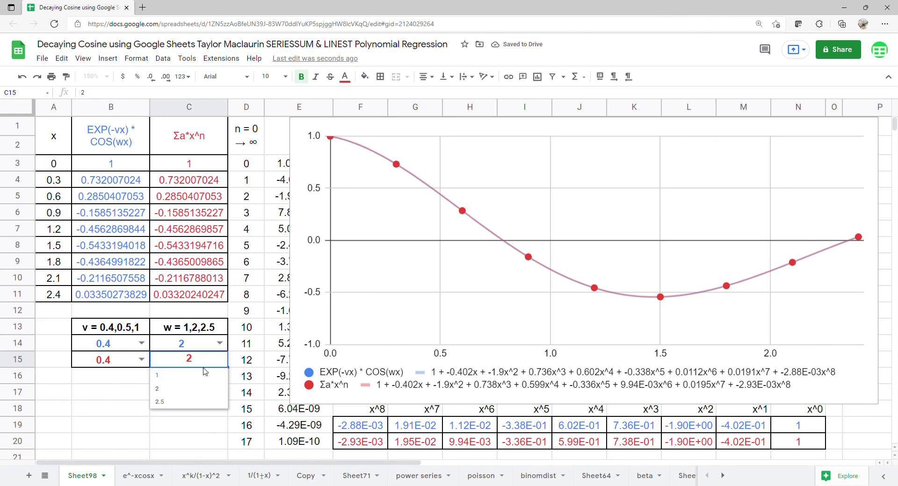
click(182, 403)
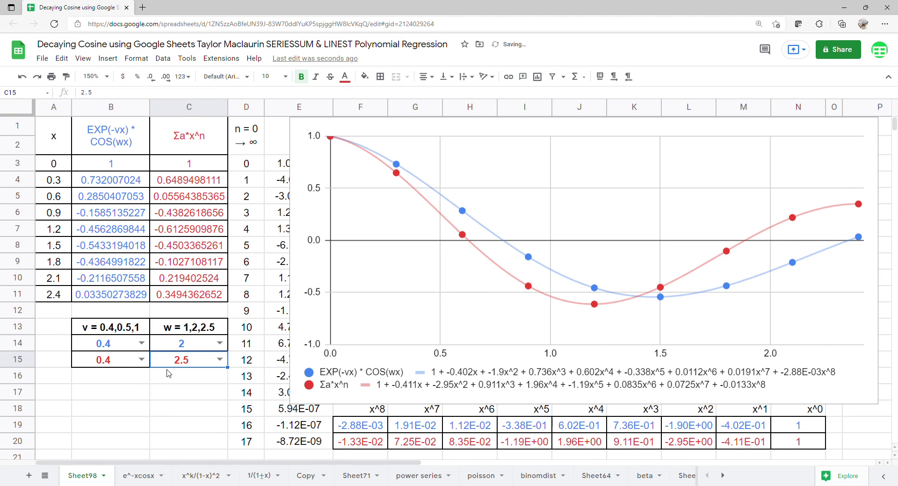
click(220, 344)
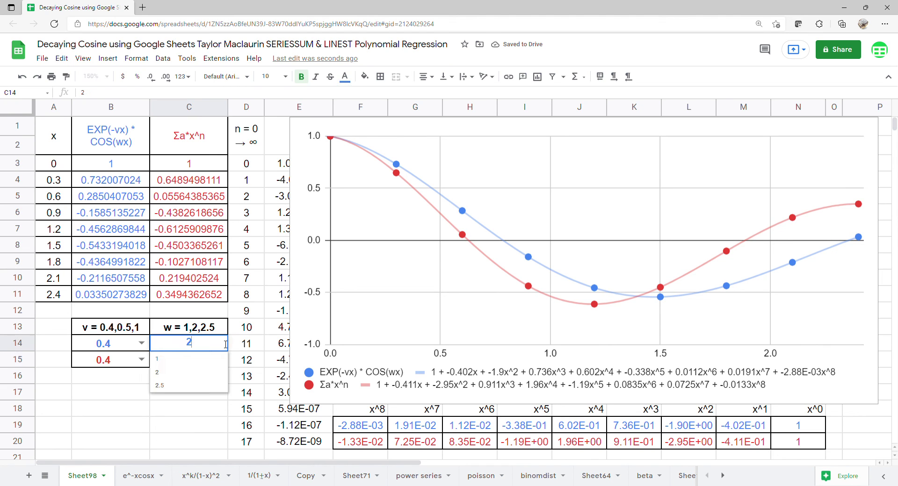
click(193, 386)
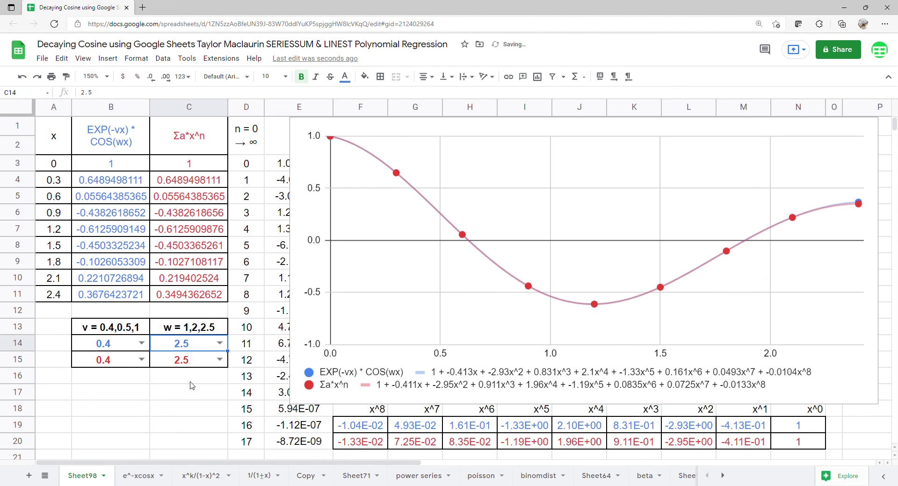
- Set v to 1 for both the EXP(-vx)*COS(wx) row and the series-sum row in B14 and B15
click(141, 343)
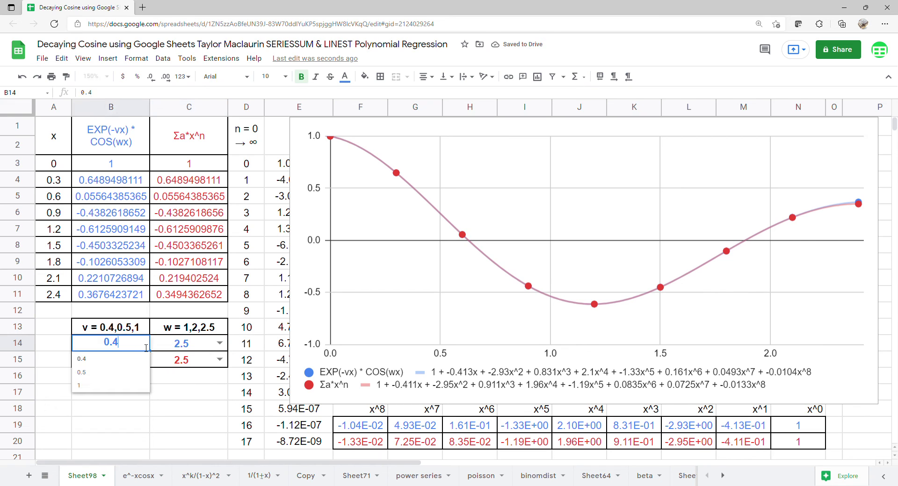
click(121, 384)
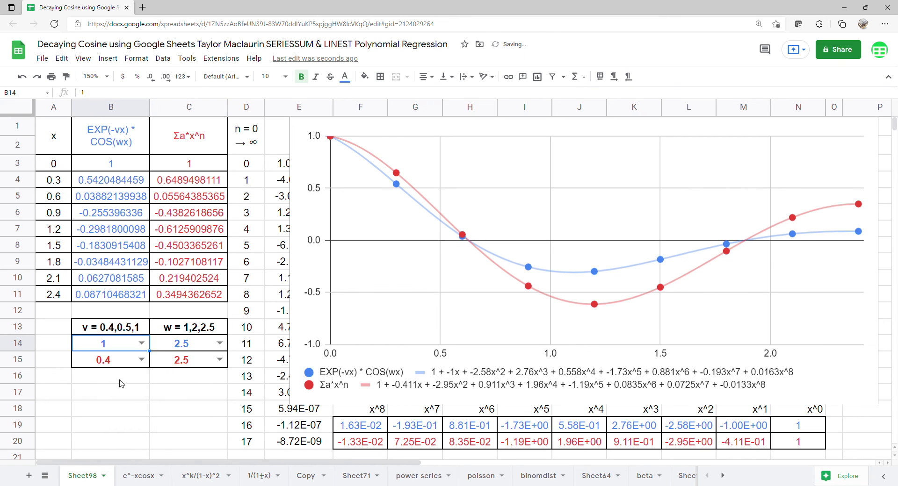
click(141, 360)
click(130, 401)
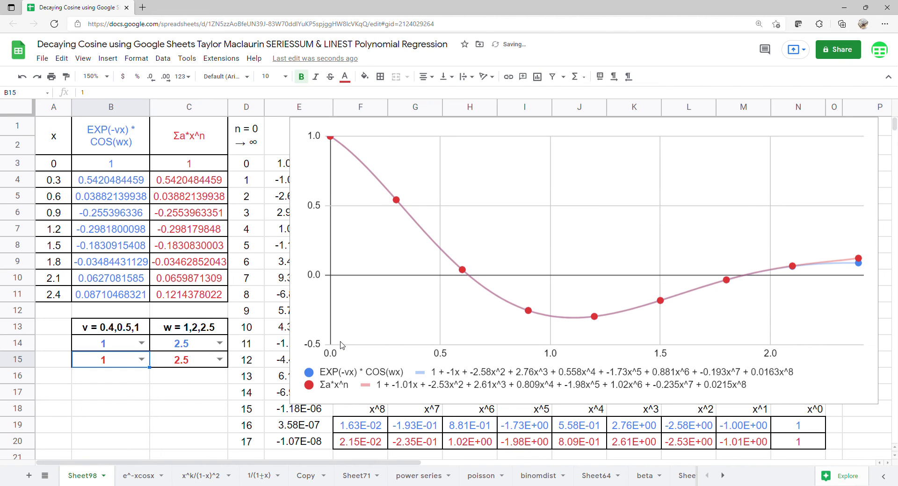
- Move the chart aside to uncover the series coefficients in column E, and reposition it across columns D to N above the x^8 to x^0 table
click(389, 345)
key(ctrl+z)
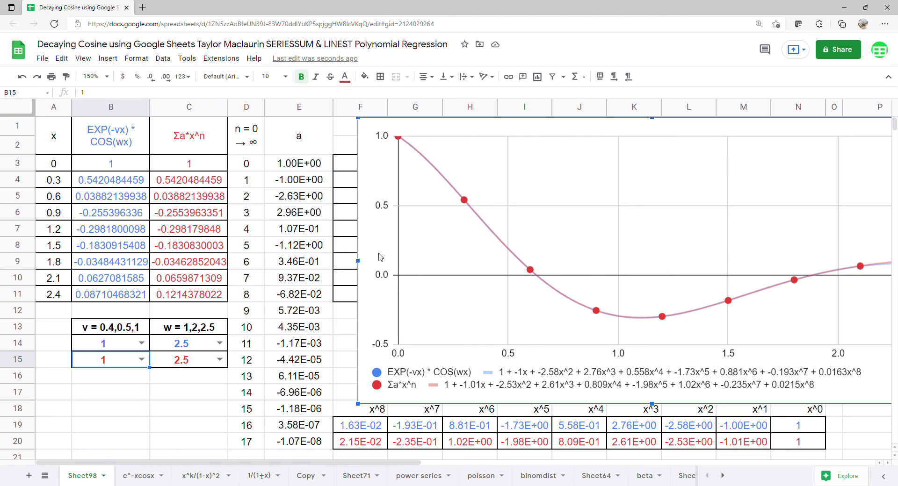
drag(440, 279, 317, 252)
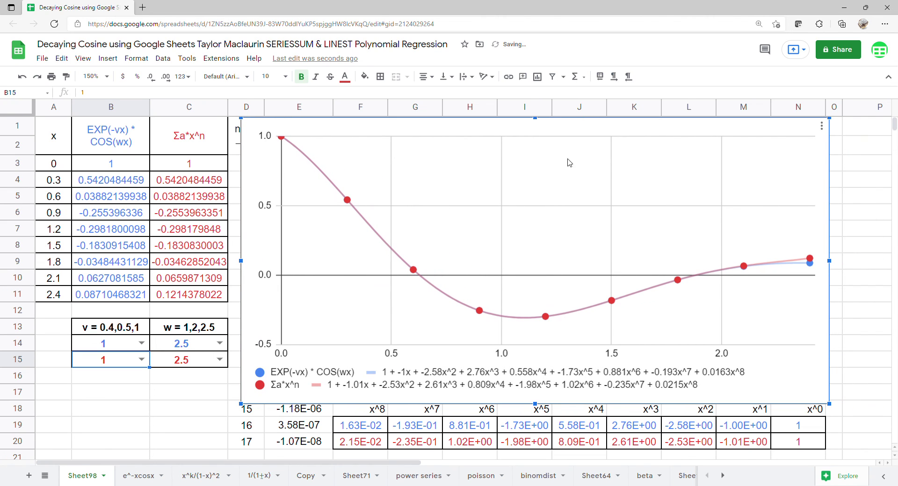